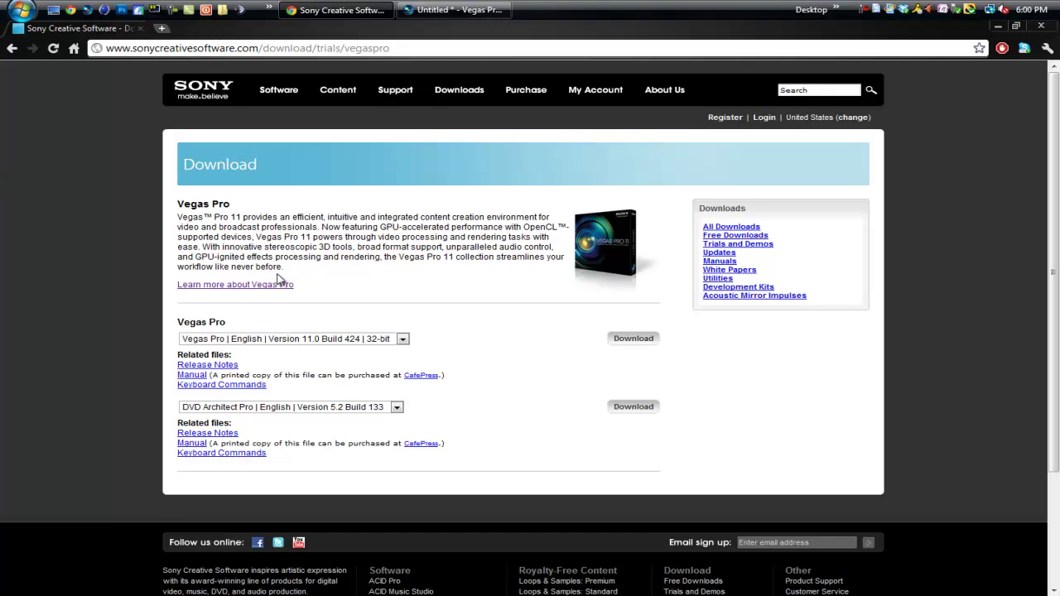
pyautogui.click(455, 10)
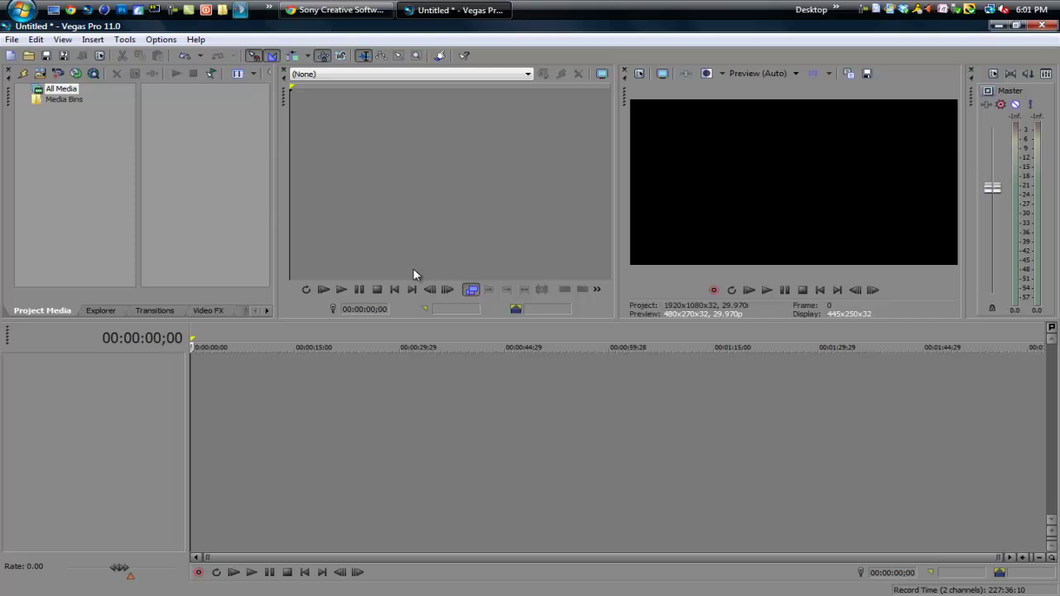
# Browse the Transitions, Video FX and Media Generators tabs in turn
pyautogui.click(140, 310)
pyautogui.click(208, 311)
pyautogui.click(267, 311)
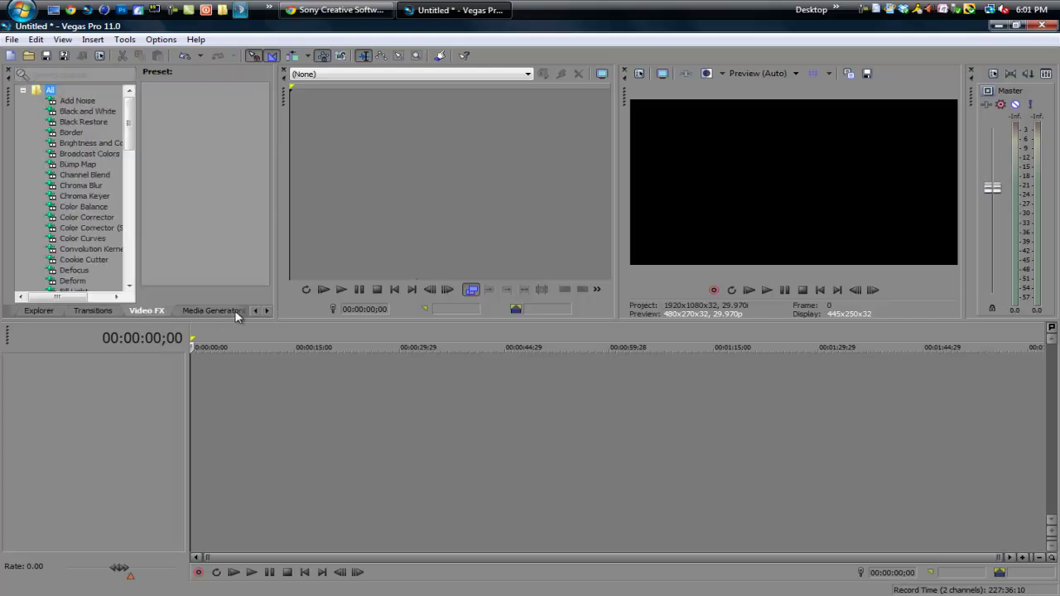
pyautogui.click(236, 312)
# Return to Transitions and re-expand the All folder to list 3D Blinds through Spiral
pyautogui.click(110, 310)
pyautogui.click(23, 90)
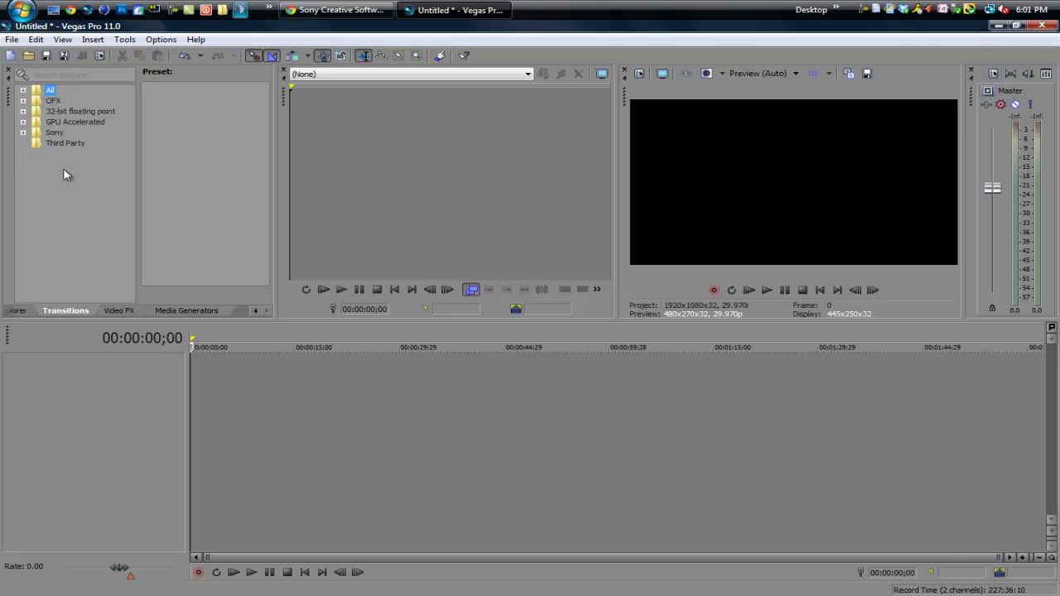
pyautogui.click(23, 90)
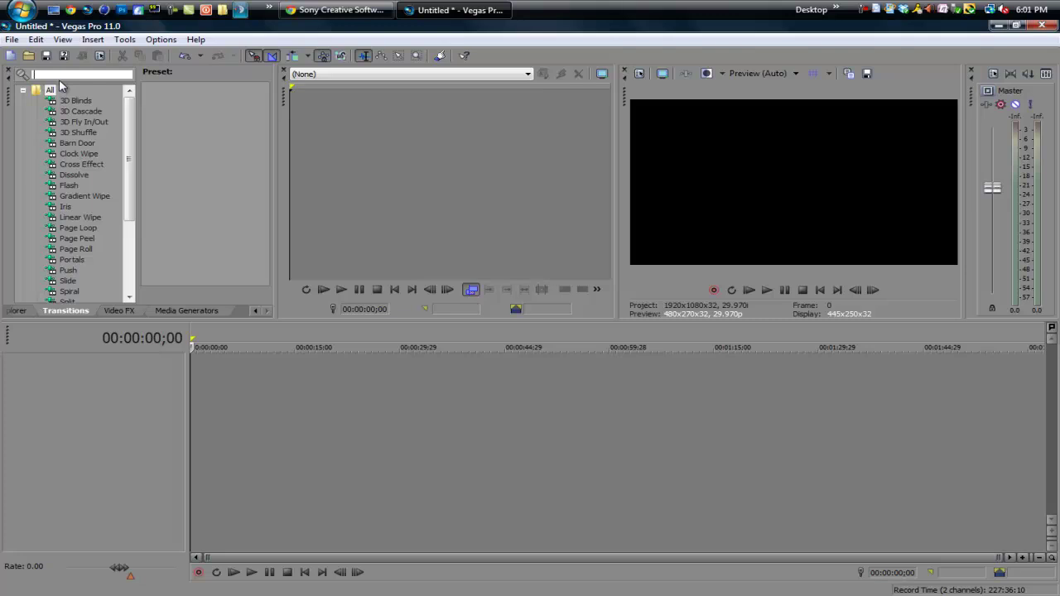
# Search 'Clock Wi', clear the search, preview the Clock Wipe presets and hide the Trimmer
pyautogui.write('Clock Wi')
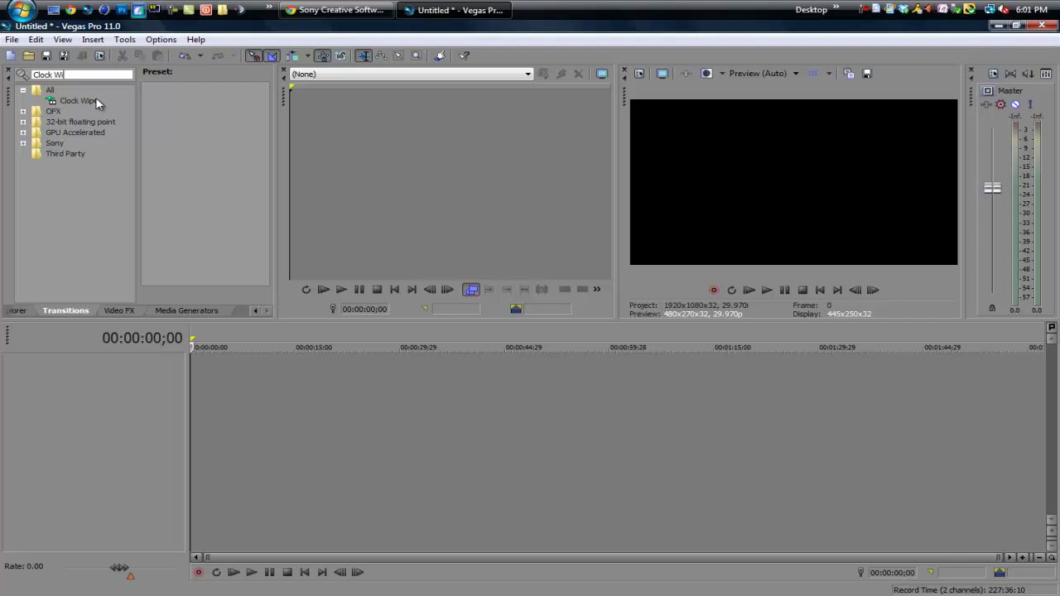
pyautogui.press('BackSpace')
pyautogui.press('BackSpace')
pyautogui.press('BackSpace')
pyautogui.press('BackSpace')
pyautogui.press('BackSpace')
pyautogui.press('BackSpace')
pyautogui.press('BackSpace')
pyautogui.press('BackSpace')
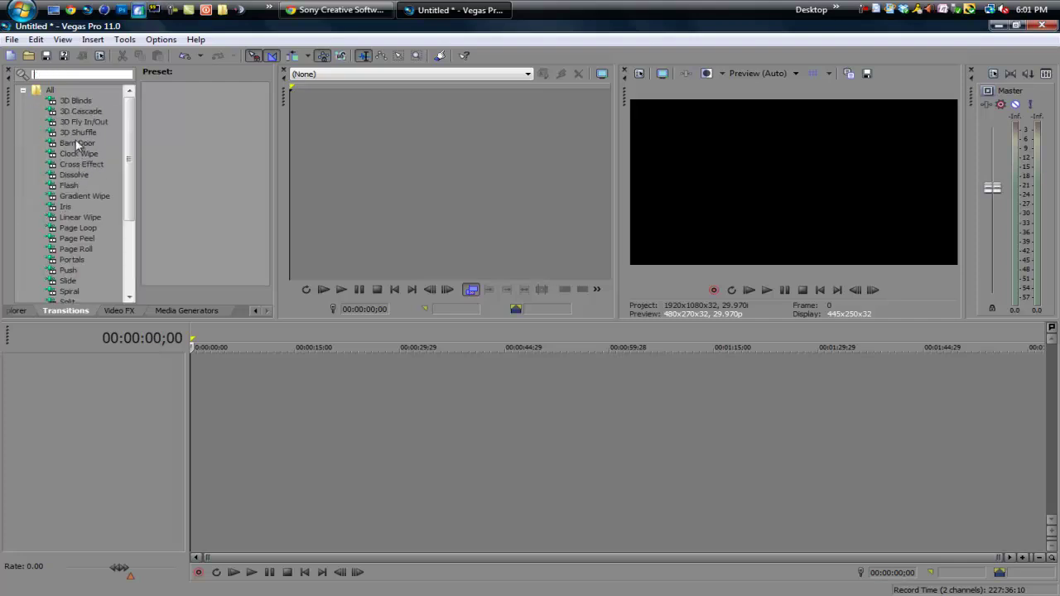
pyautogui.click(88, 156)
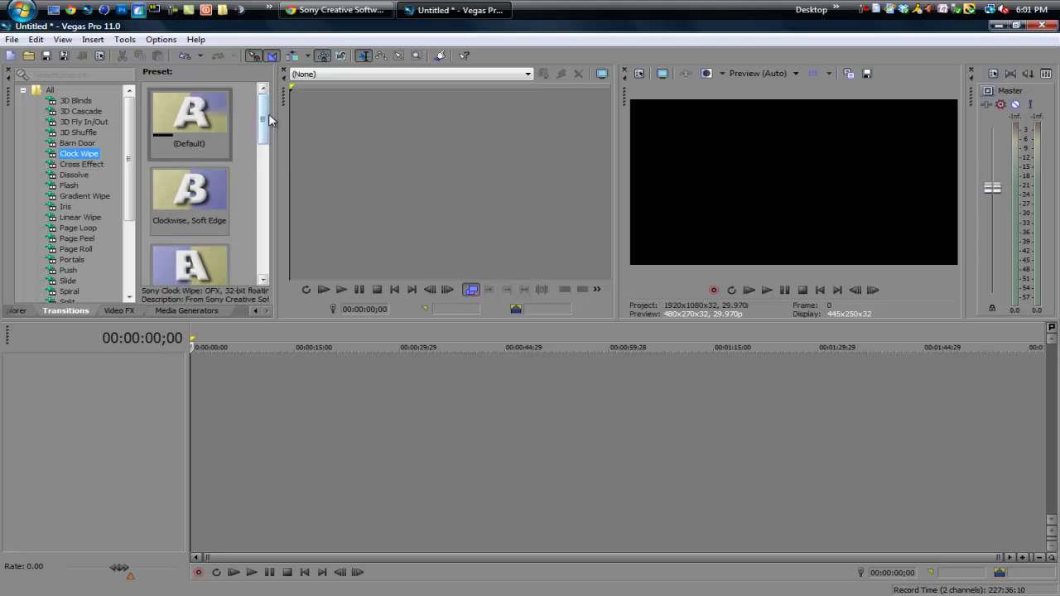
pyautogui.moveTo(263, 110)
pyautogui.mouseDown()
pyautogui.moveTo(261, 253)
pyautogui.moveTo(262, 107)
pyautogui.mouseUp()
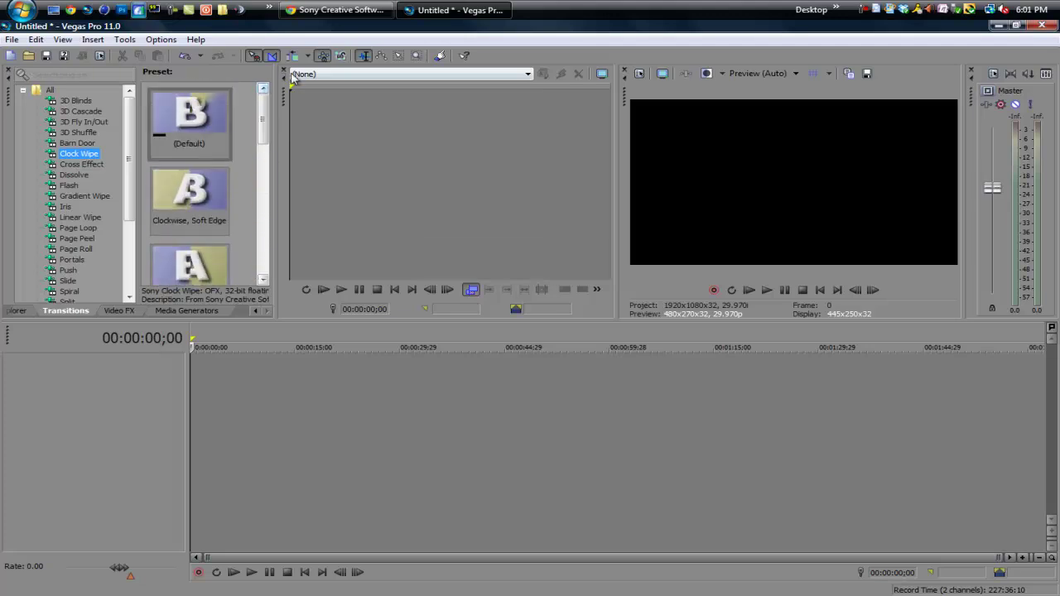
pyautogui.click(284, 71)
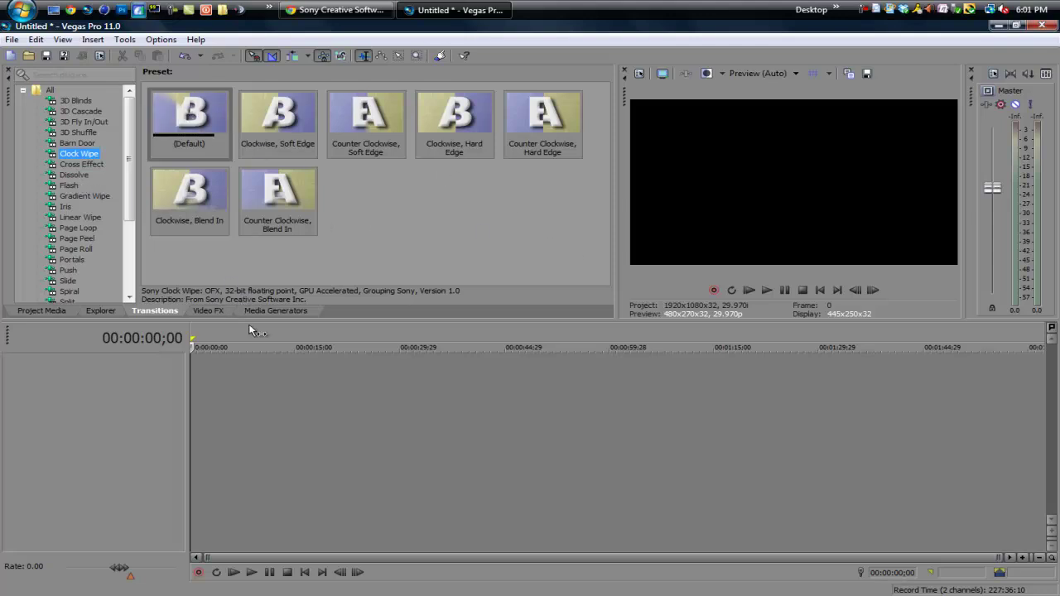
# View the Video FX and Media Generators lists, then switch to Project Media
pyautogui.click(209, 311)
pyautogui.click(279, 311)
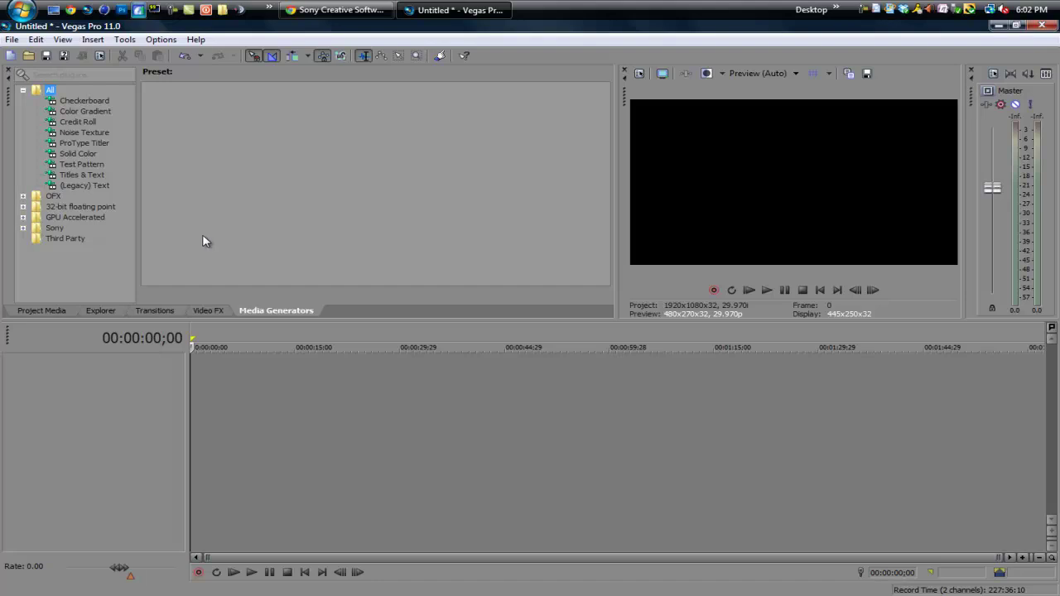
pyautogui.click(63, 310)
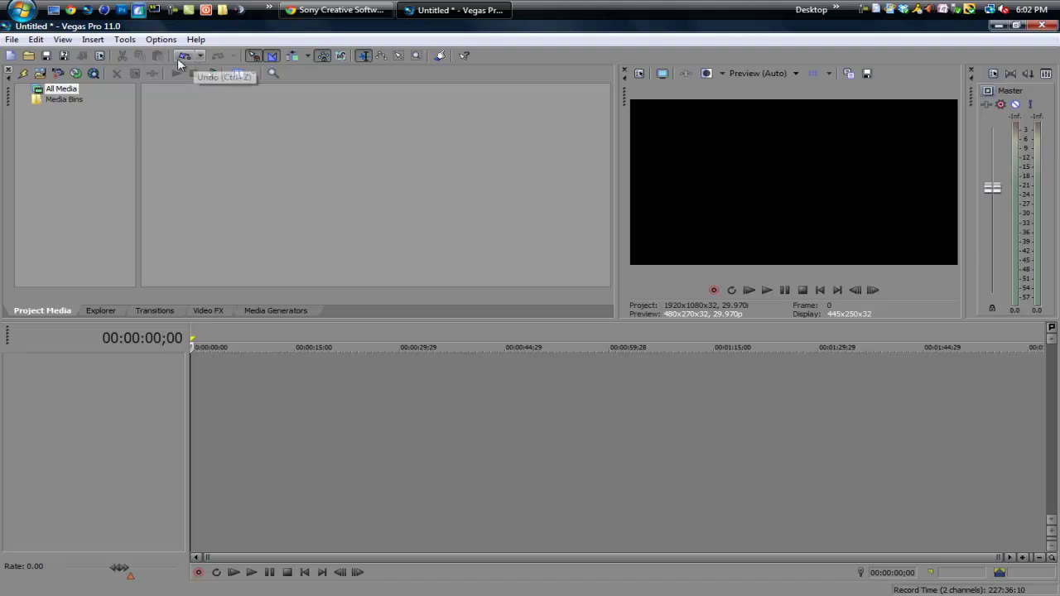
# In Options > Preferences > Video, set GPU acceleration of video processing to Off and confirm
pyautogui.click(161, 39)
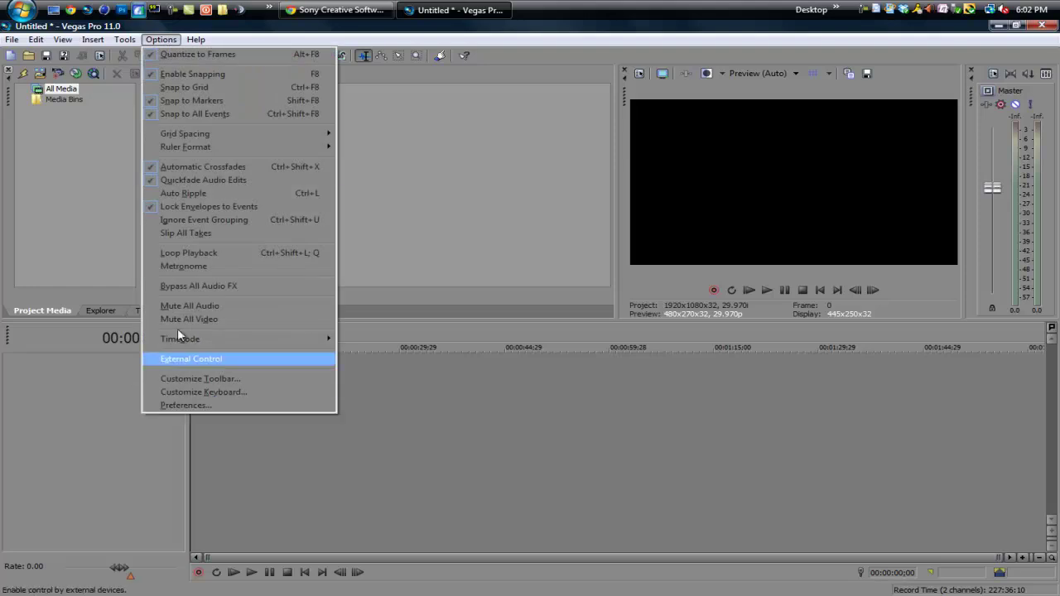
pyautogui.click(157, 38)
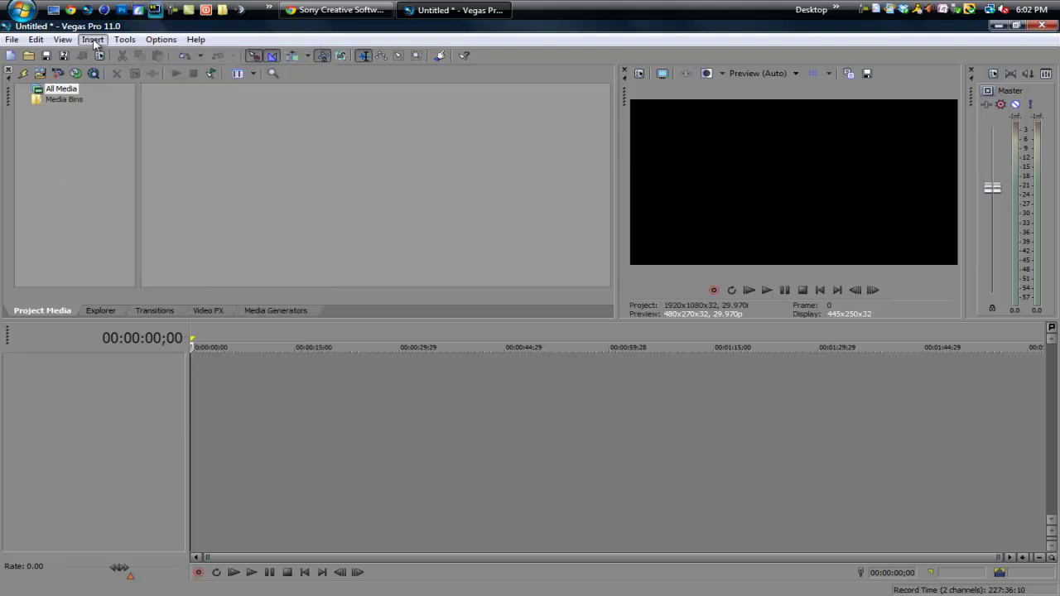
pyautogui.click(160, 38)
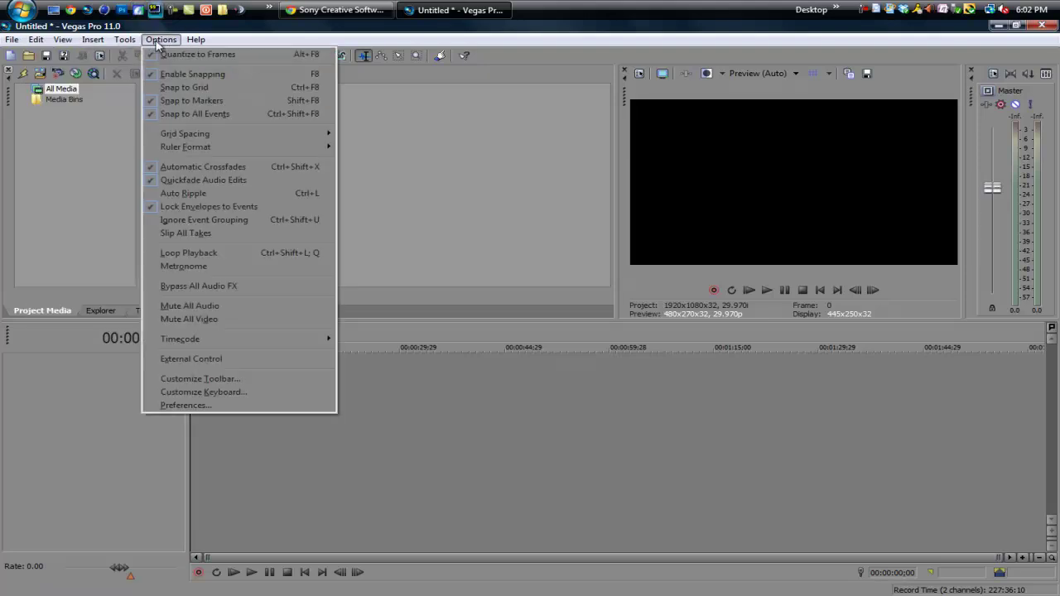
pyautogui.click(229, 406)
pyautogui.click(440, 109)
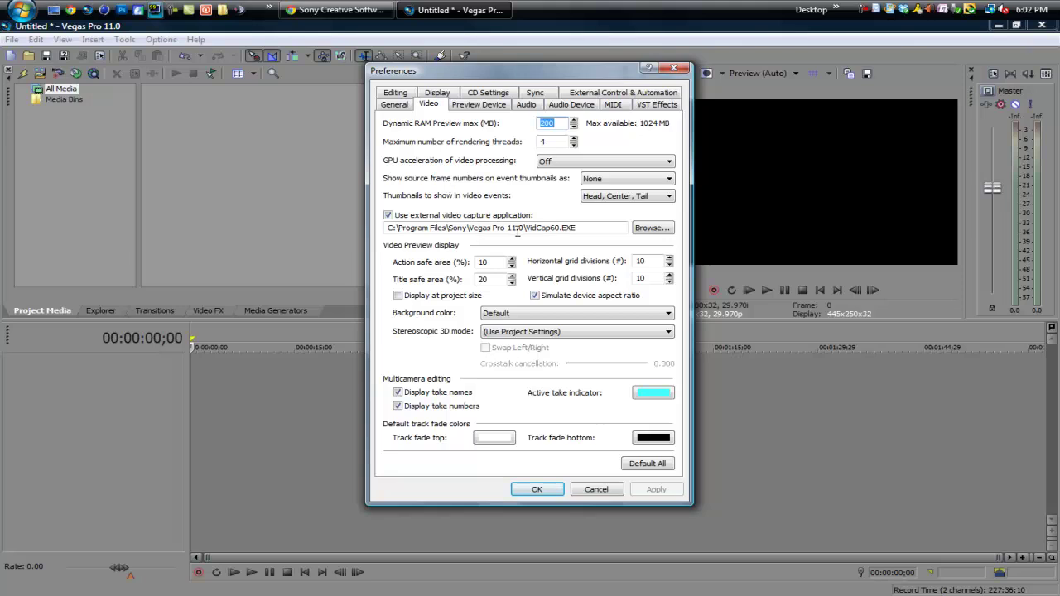
pyautogui.click(566, 164)
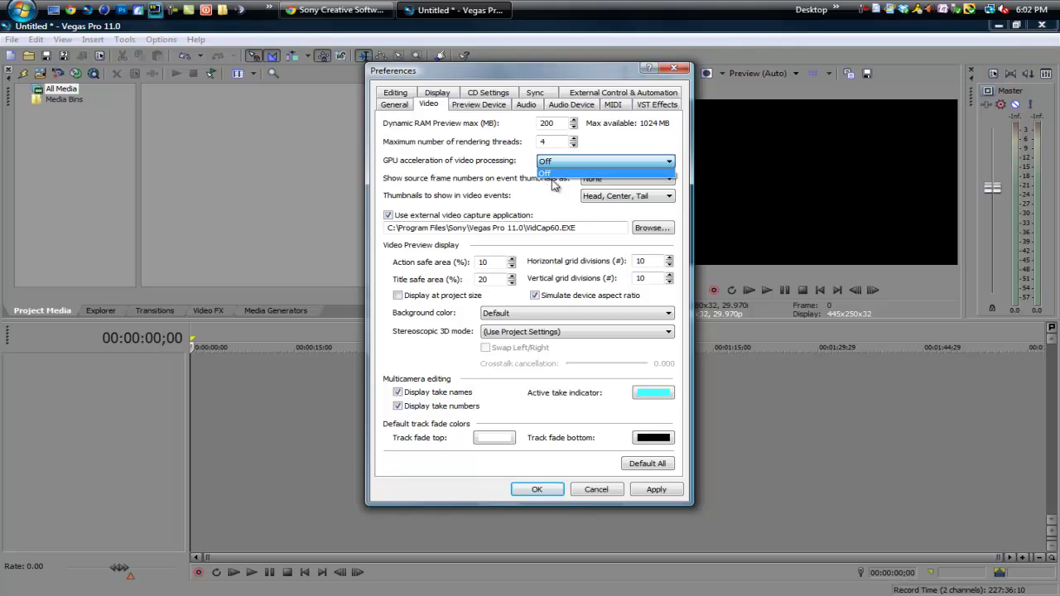
pyautogui.click(548, 220)
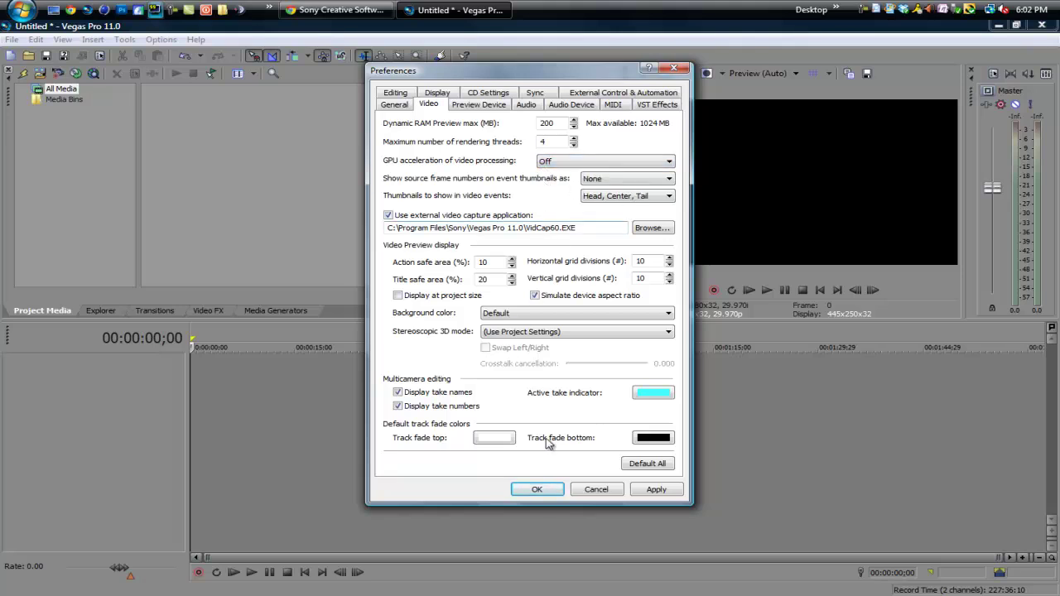
pyautogui.click(536, 490)
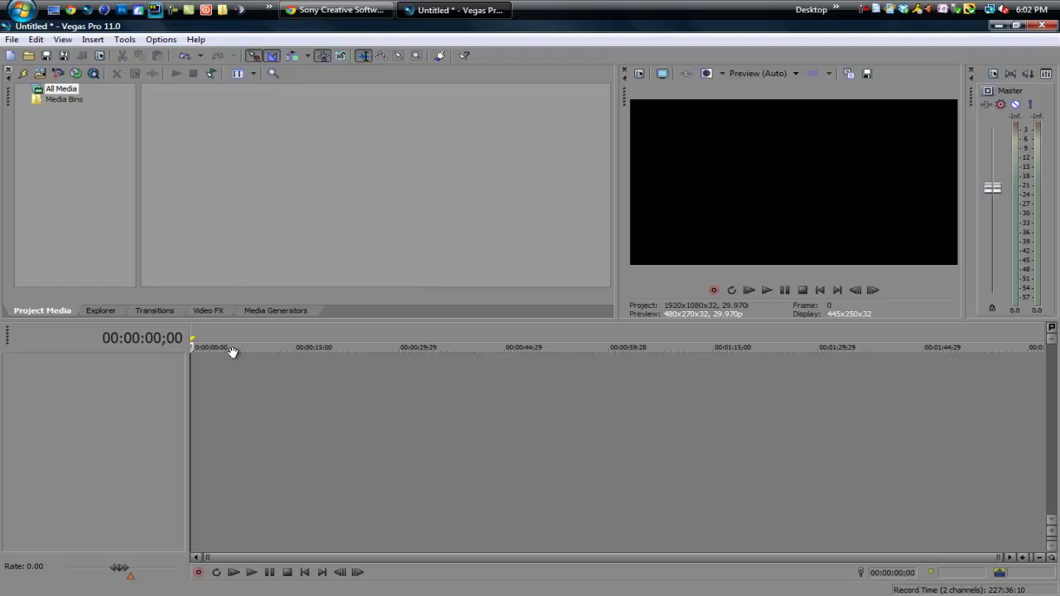
# Add a video track and insert a Sample Text title media event on it
pyautogui.rightClick(261, 372)
pyautogui.click(304, 407)
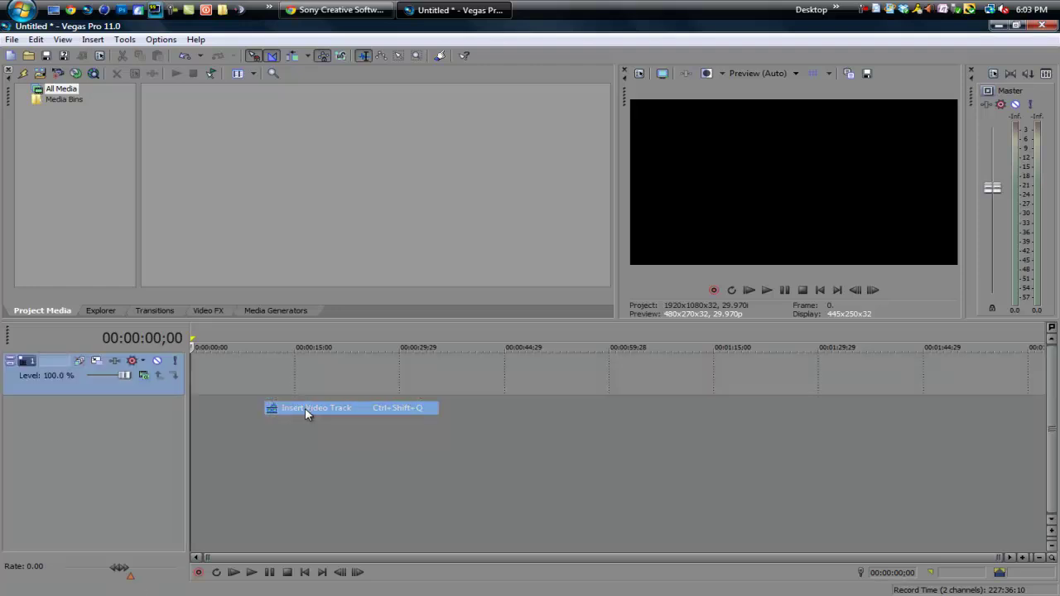
pyautogui.rightClick(275, 364)
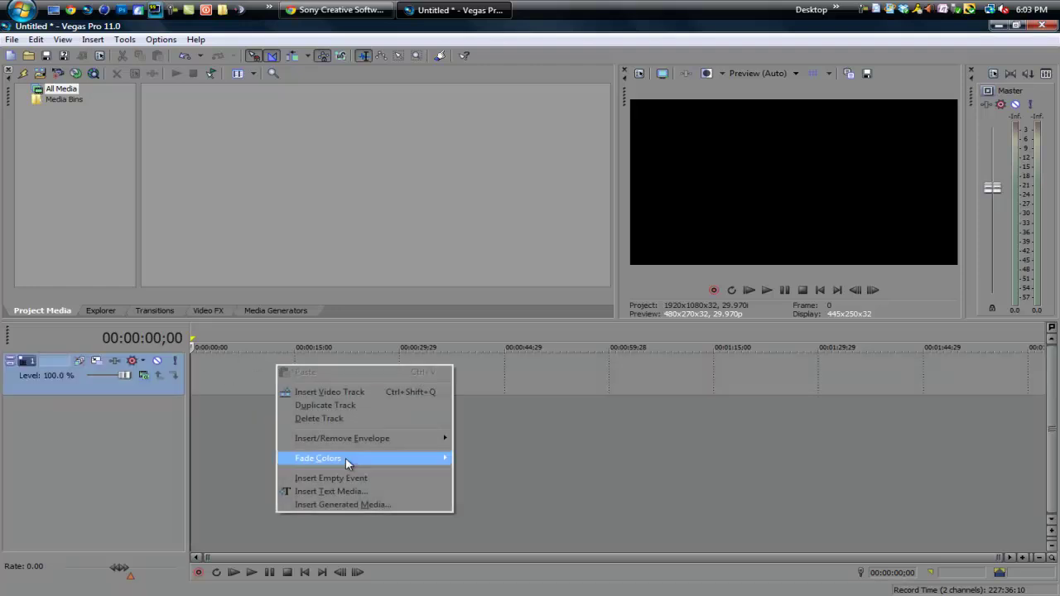
pyautogui.click(346, 490)
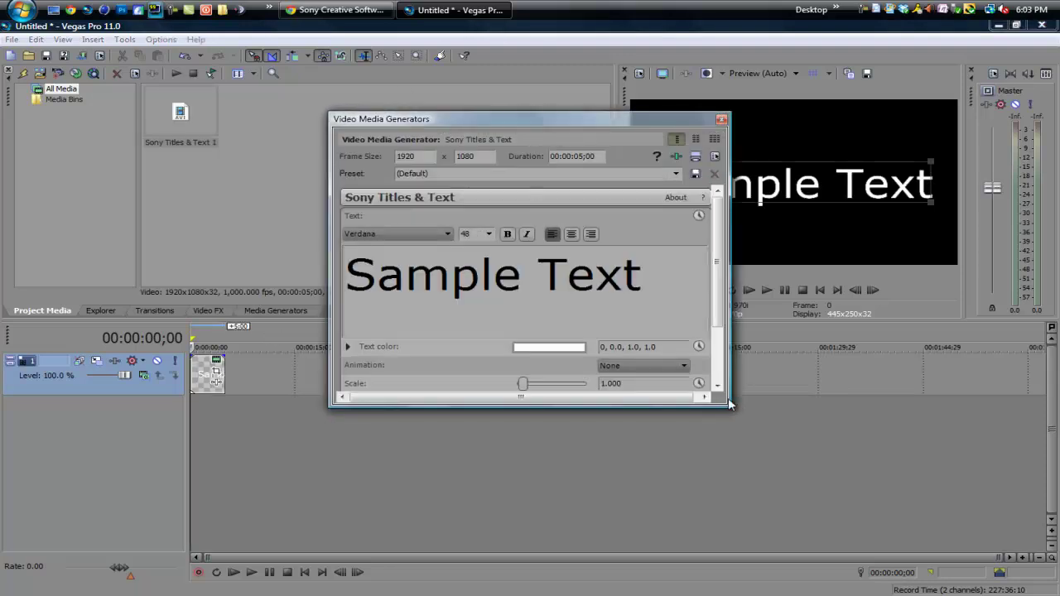
# Reposition the text generator window, dock and float it, and nudge the Sample Text title
pyautogui.moveTo(729, 406); pyautogui.dragTo(766, 440)
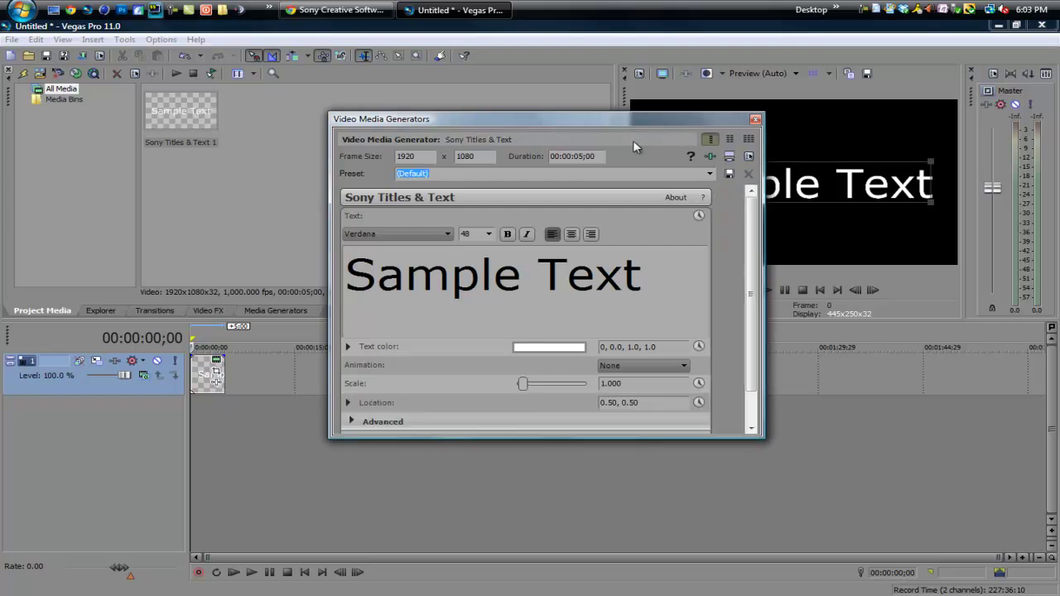
pyautogui.moveTo(632, 119); pyautogui.dragTo(544, 147)
pyautogui.moveTo(781, 177); pyautogui.dragTo(790, 186)
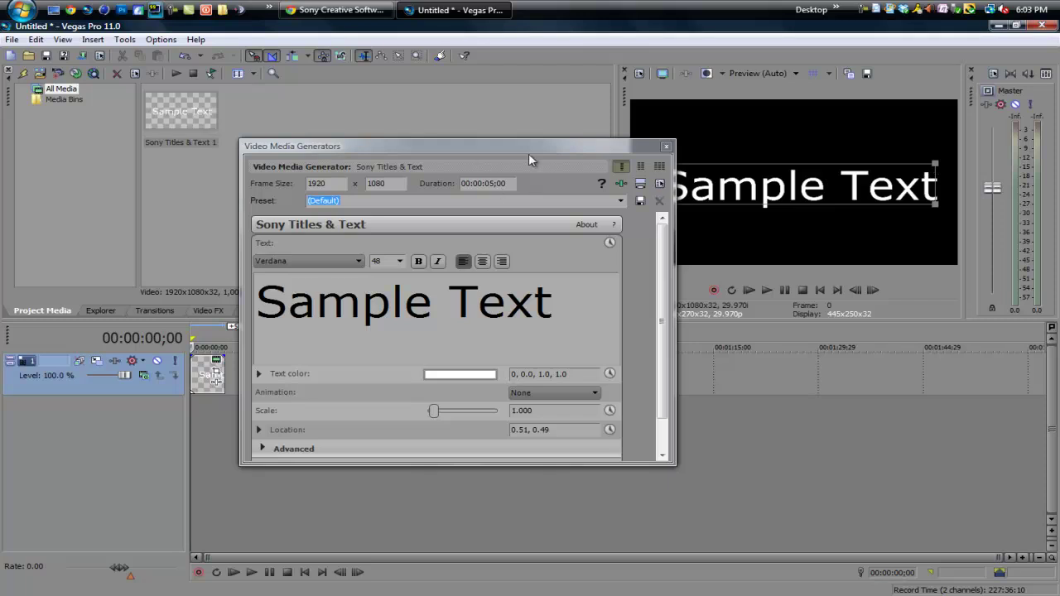
pyautogui.moveTo(529, 149); pyautogui.dragTo(441, 153)
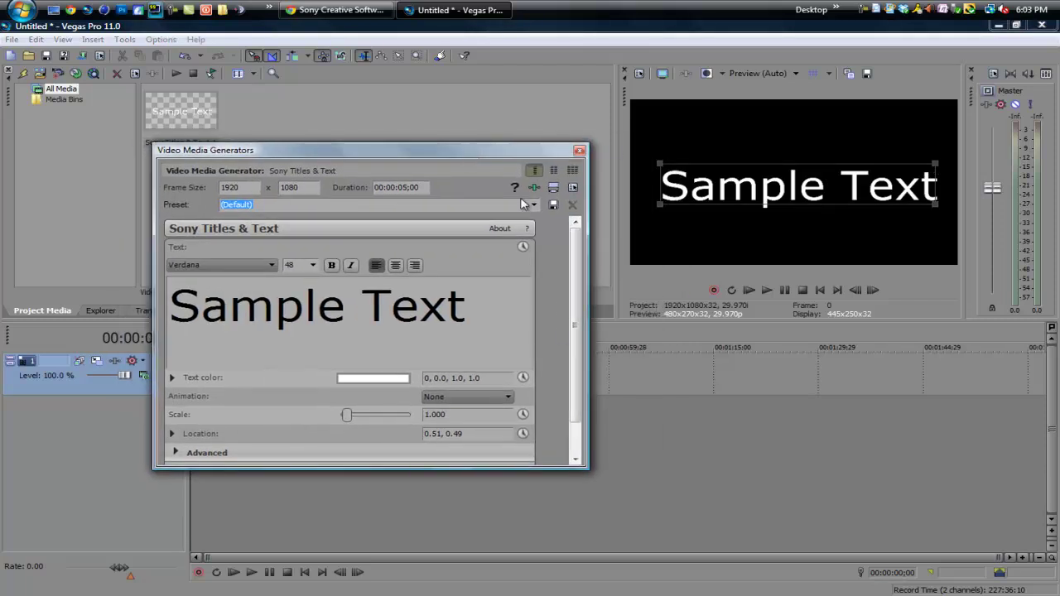
pyautogui.moveTo(496, 155); pyautogui.dragTo(507, 112)
pyautogui.moveTo(173, 89); pyautogui.dragTo(219, 128)
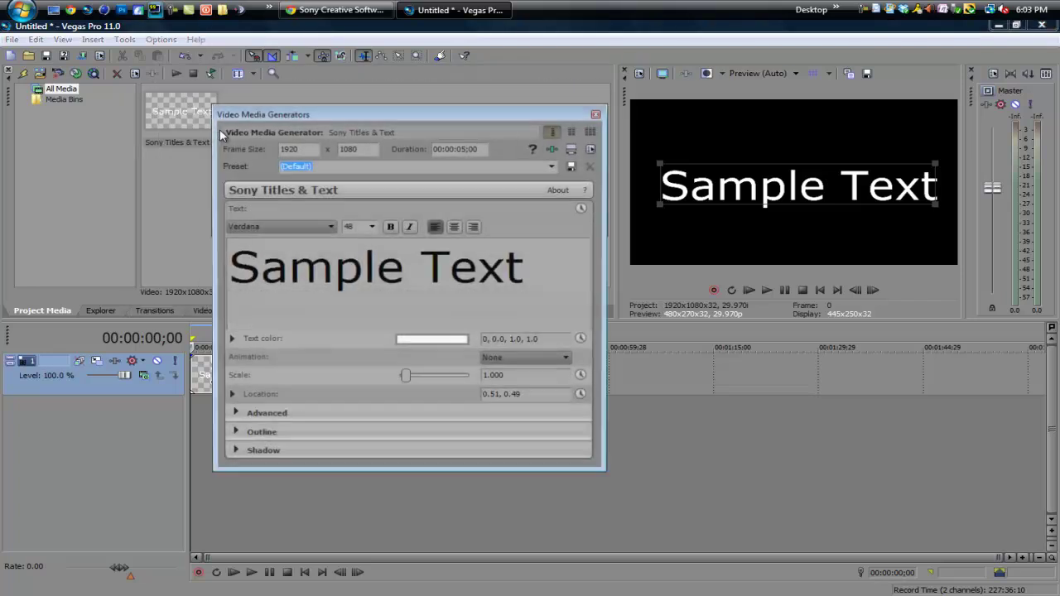
# Enlarge the text generator window and apply the Coming at You animation preset
pyautogui.moveTo(610, 471); pyautogui.dragTo(637, 534)
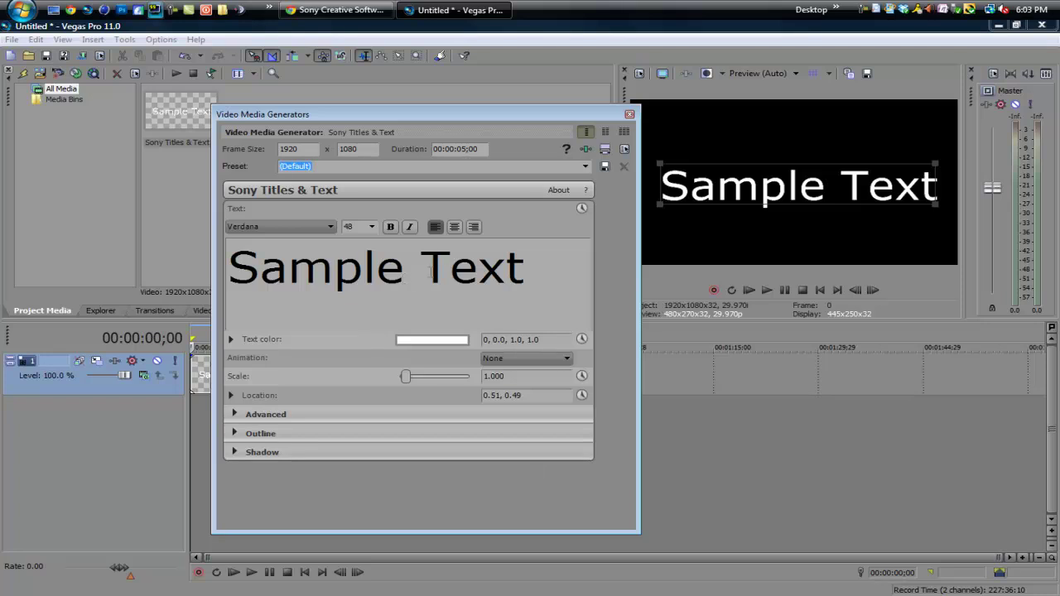
pyautogui.click(585, 167)
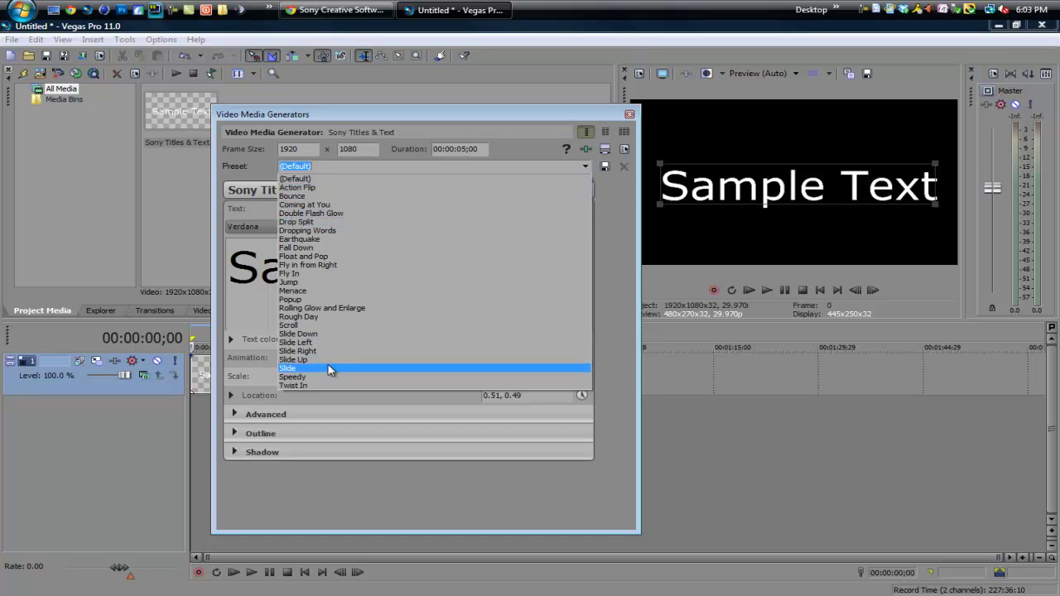
pyautogui.click(314, 207)
pyautogui.click(630, 115)
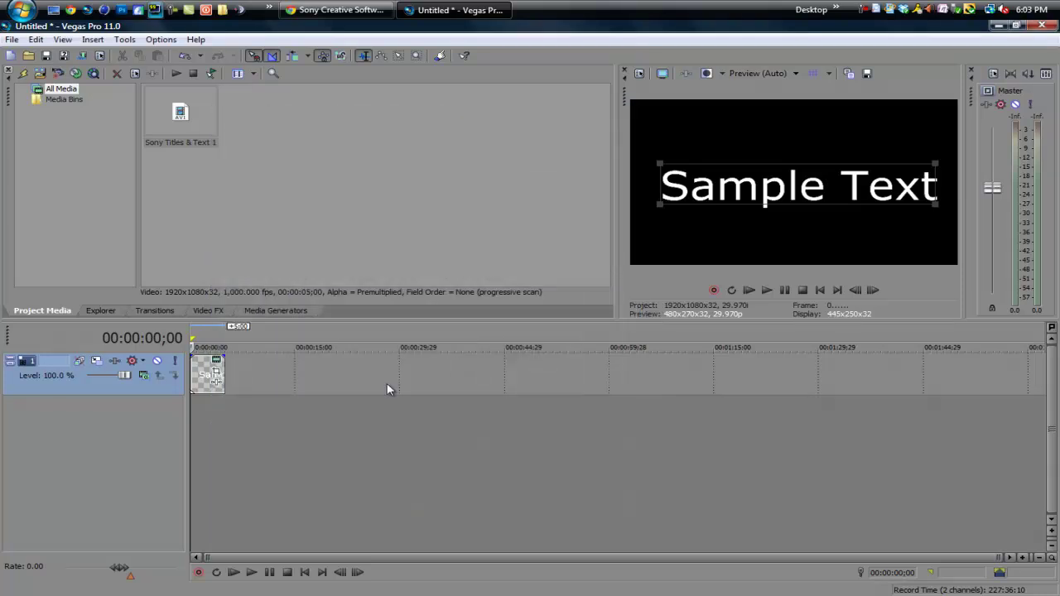
pyautogui.click(234, 572)
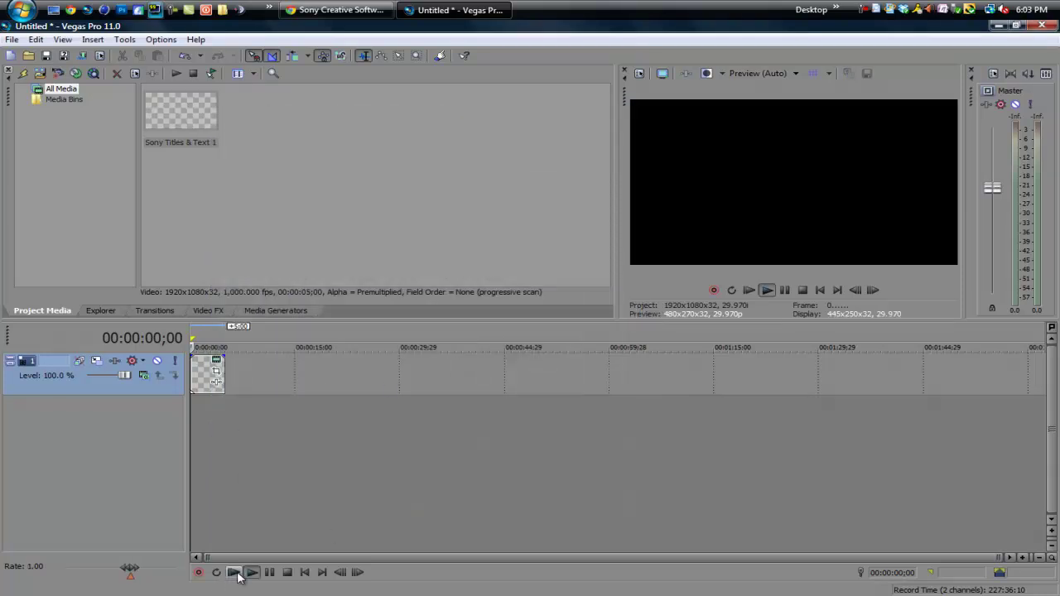
pyautogui.scroll(3, 492, 390)
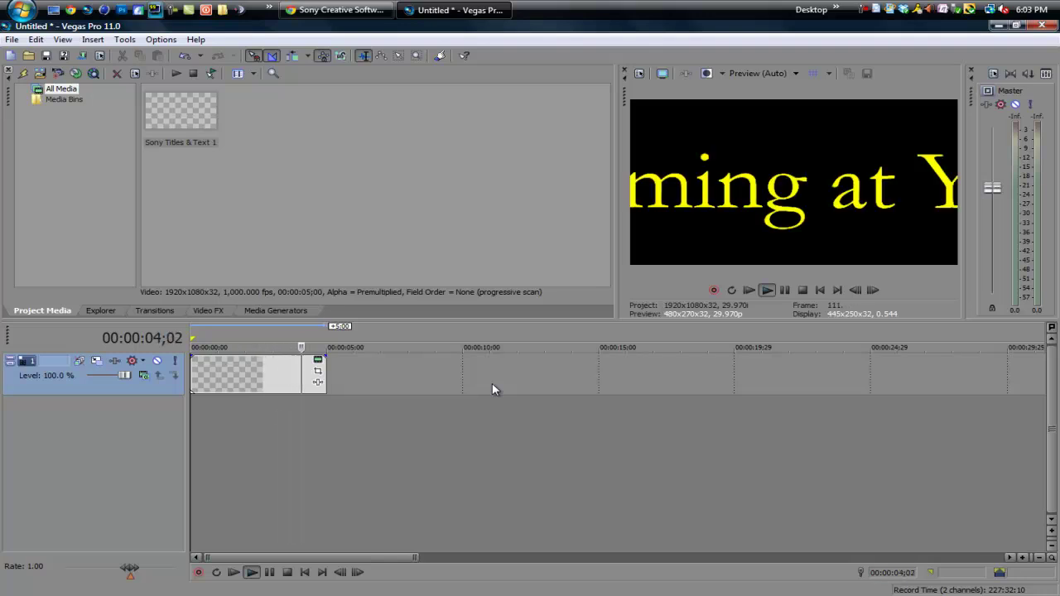
pyautogui.click(288, 572)
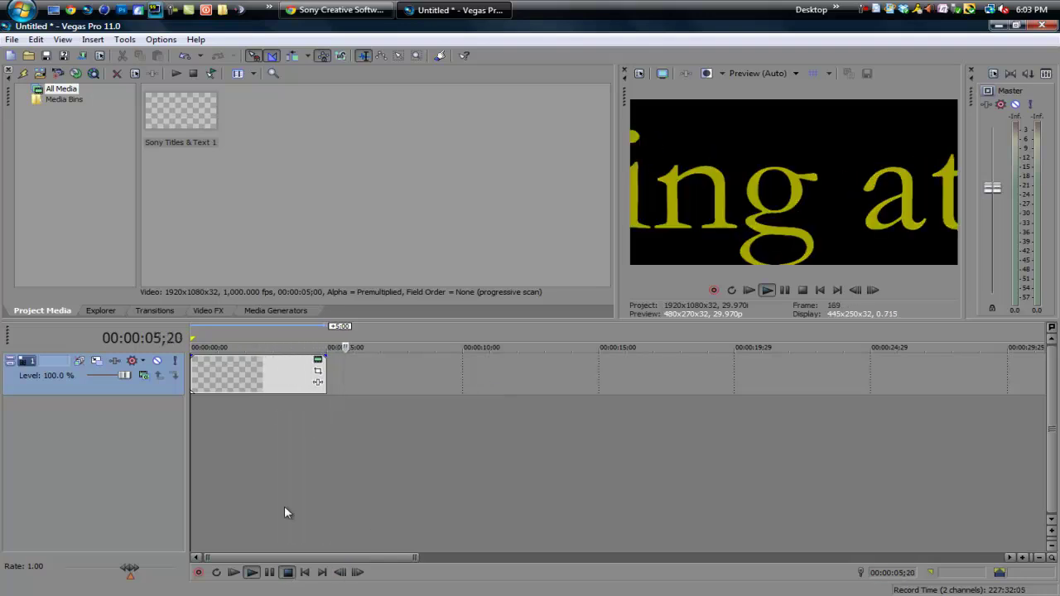
pyautogui.moveTo(335, 407); pyautogui.dragTo(91, 412)
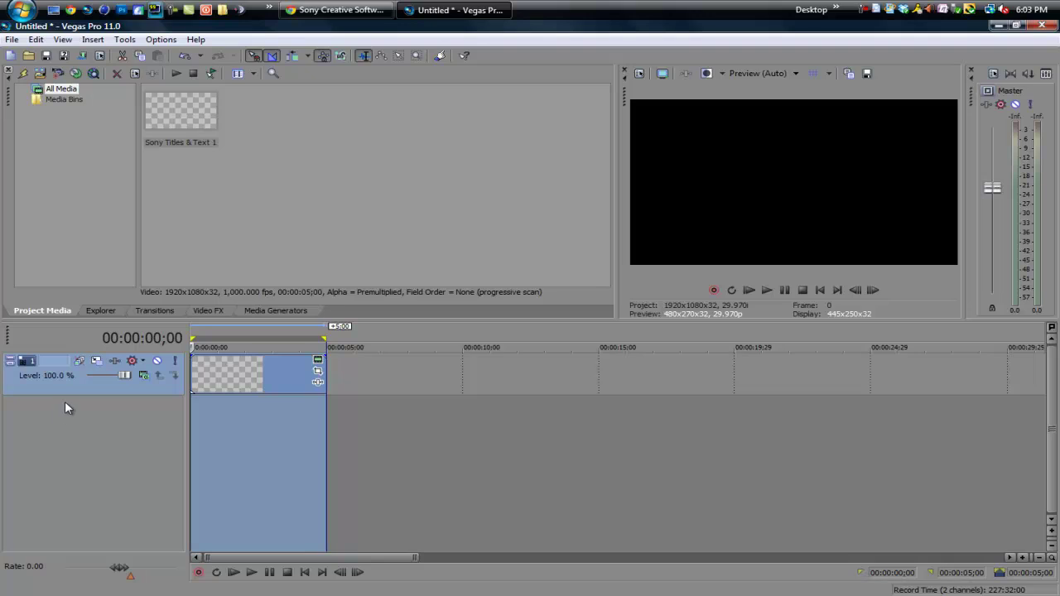
pyautogui.scroll(2, 449, 443)
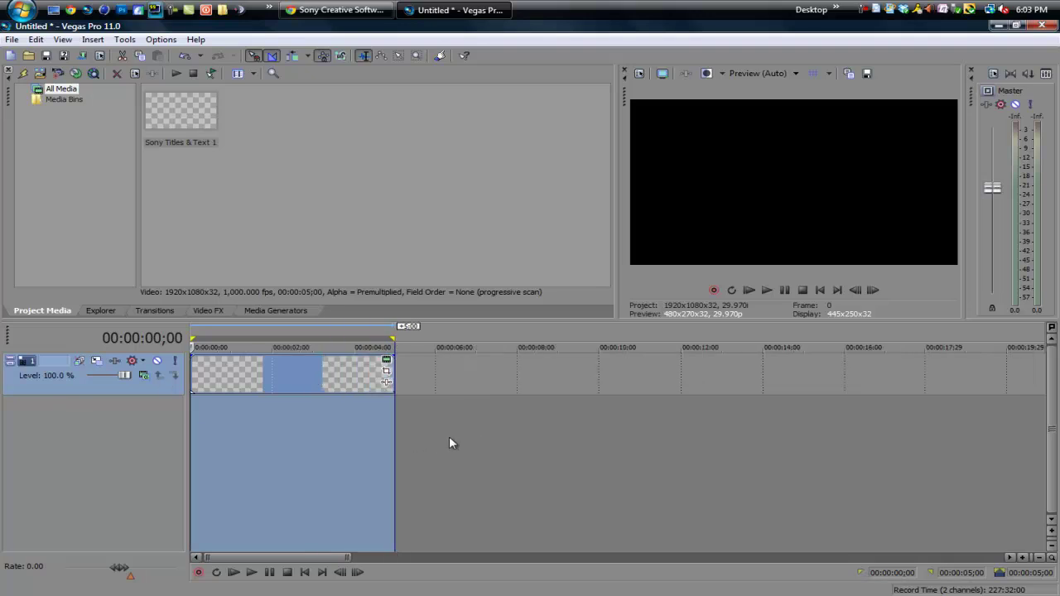
pyautogui.click(449, 436)
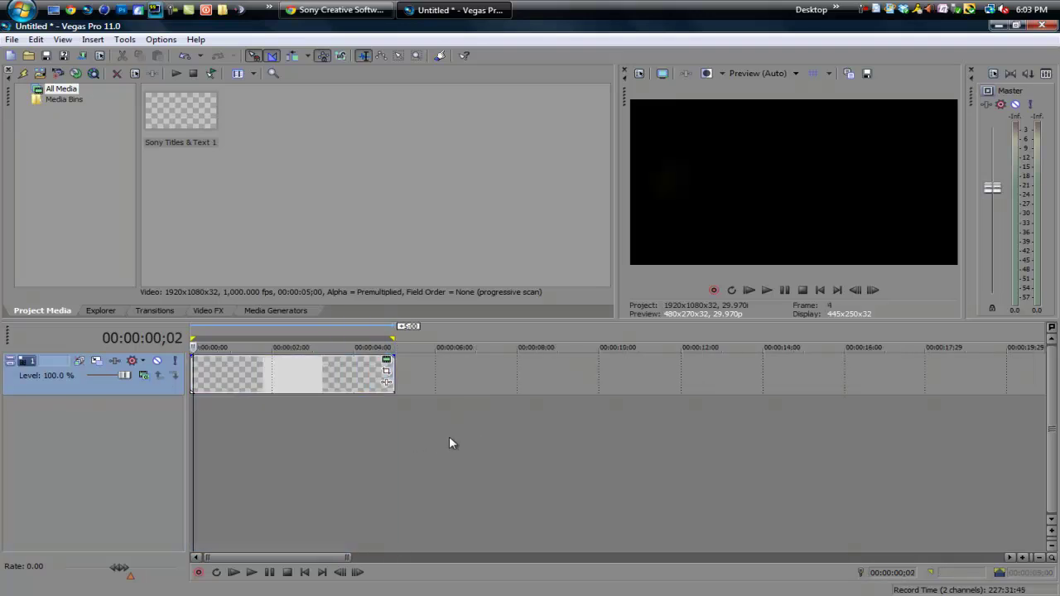
pyautogui.scroll(-2, 446, 436)
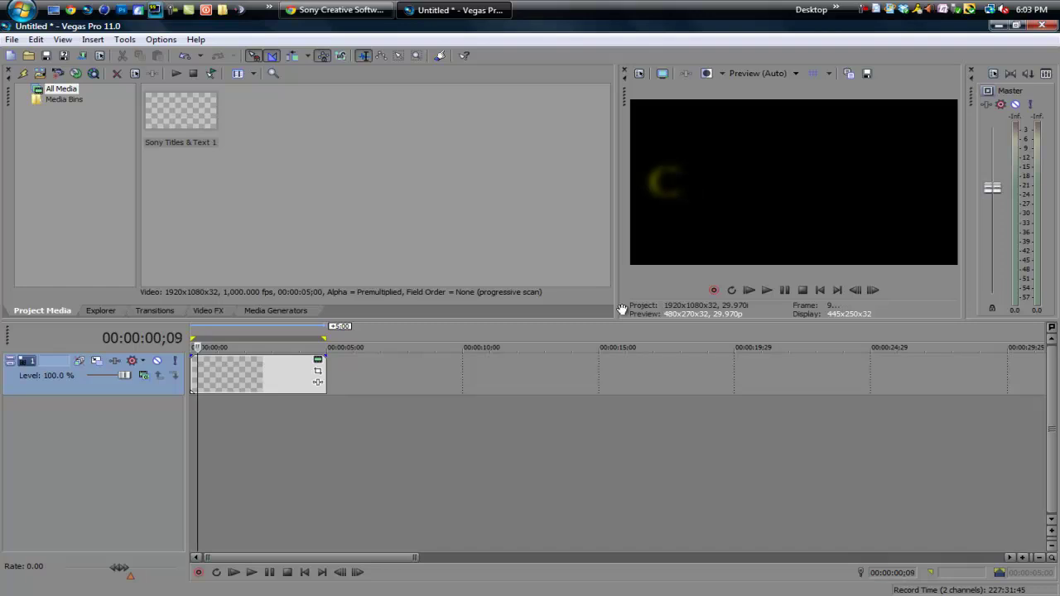
pyautogui.scroll(-1, 330, 439)
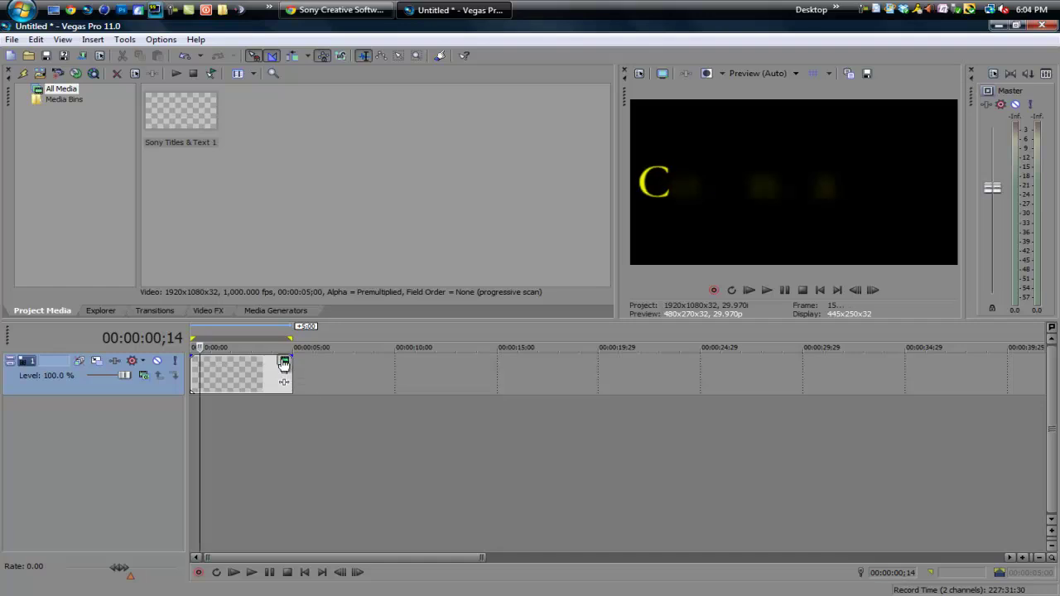
pyautogui.click(283, 363)
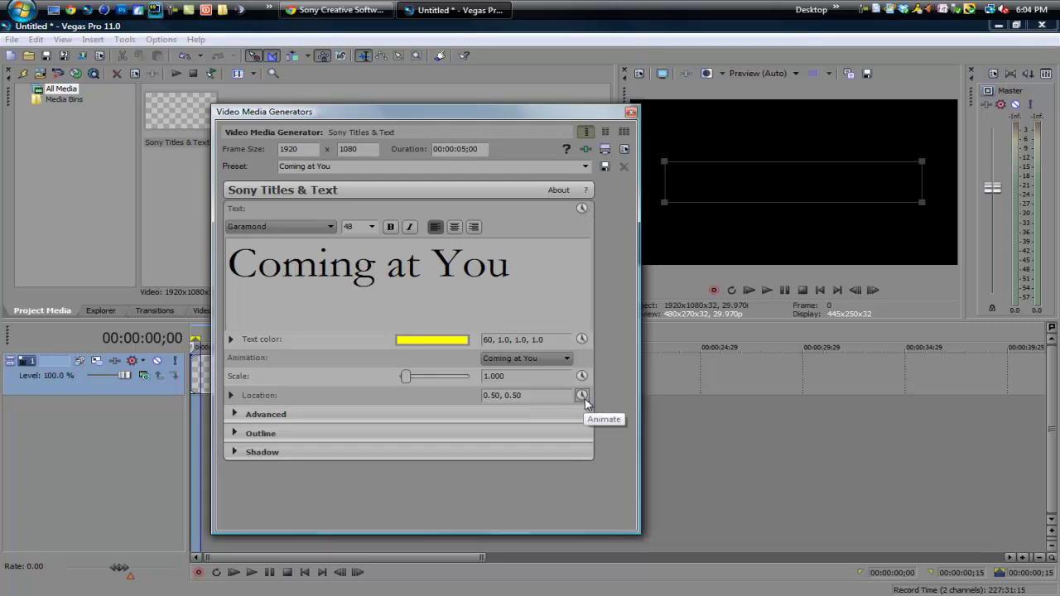
pyautogui.click(581, 338)
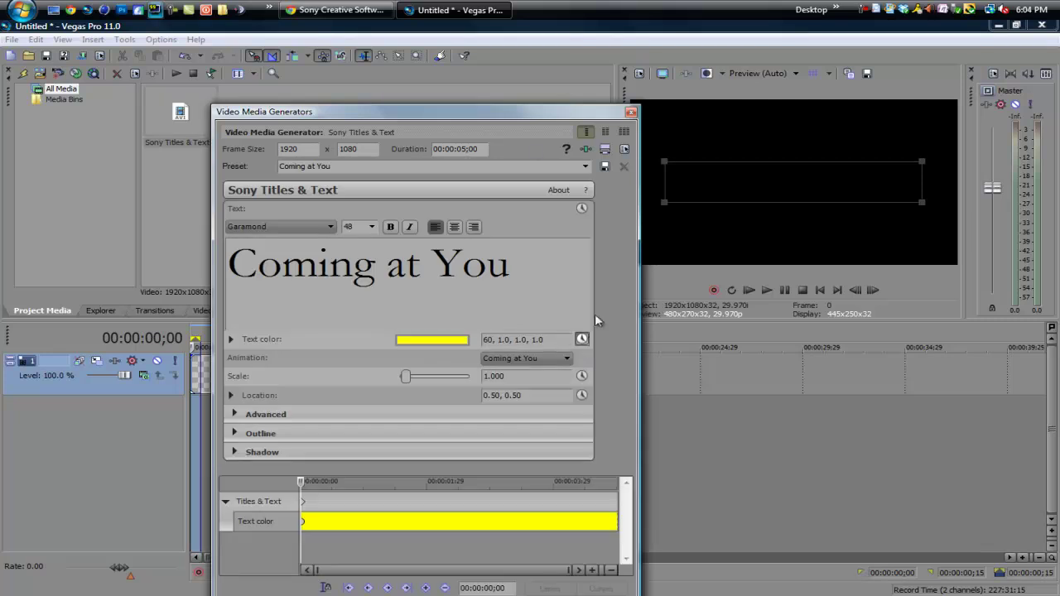
pyautogui.moveTo(522, 122); pyautogui.dragTo(423, 21)
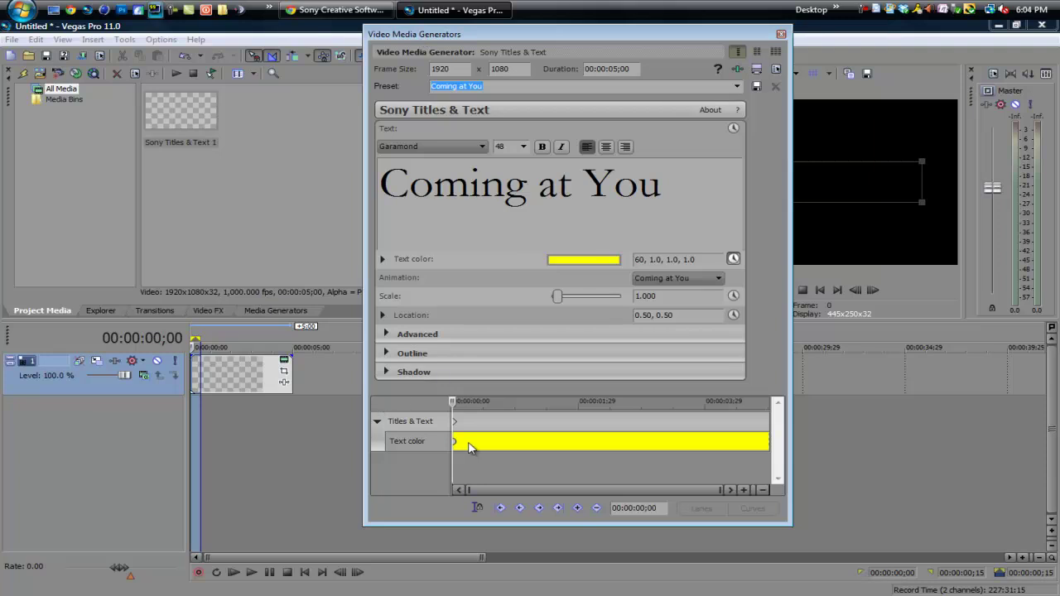
pyautogui.click(469, 442)
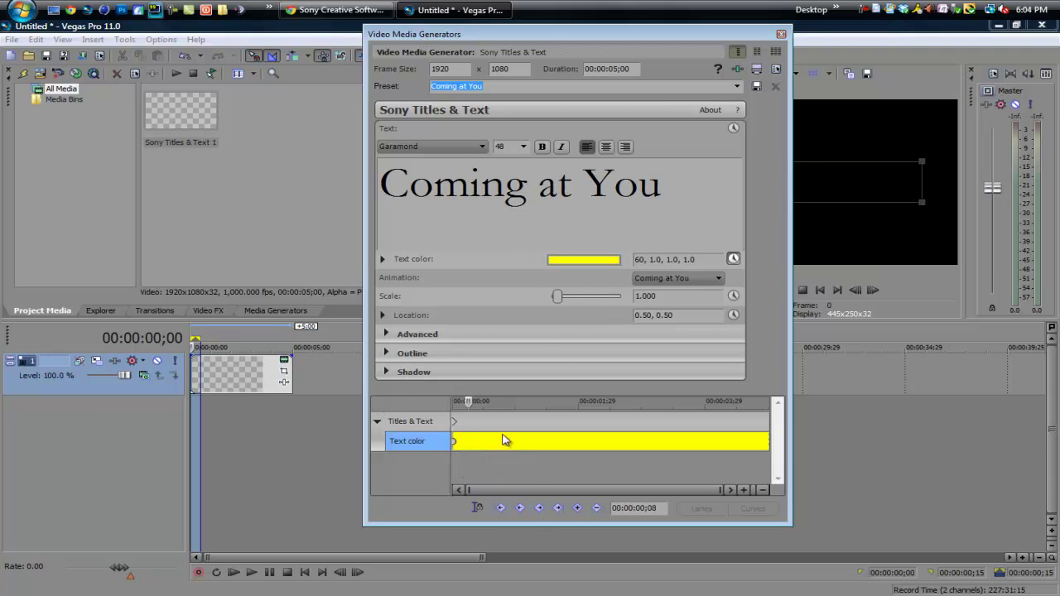
pyautogui.moveTo(463, 402); pyautogui.dragTo(452, 404)
pyautogui.moveTo(461, 447)
pyautogui.mouseDown()
pyautogui.moveTo(686, 442)
pyautogui.moveTo(480, 444)
pyautogui.mouseUp()
pyautogui.click(733, 260)
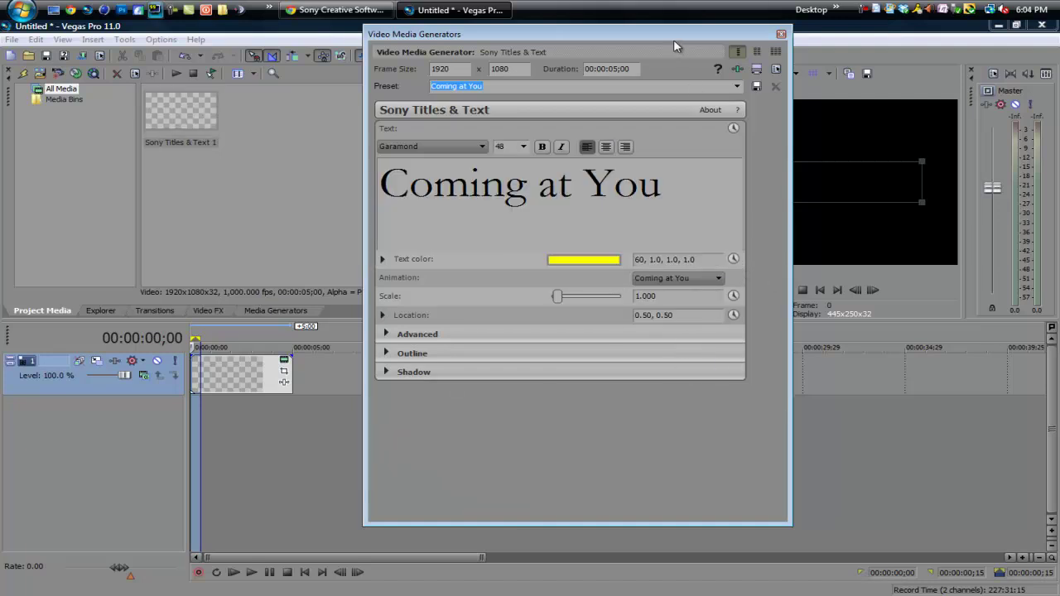
pyautogui.moveTo(675, 37); pyautogui.dragTo(602, 156)
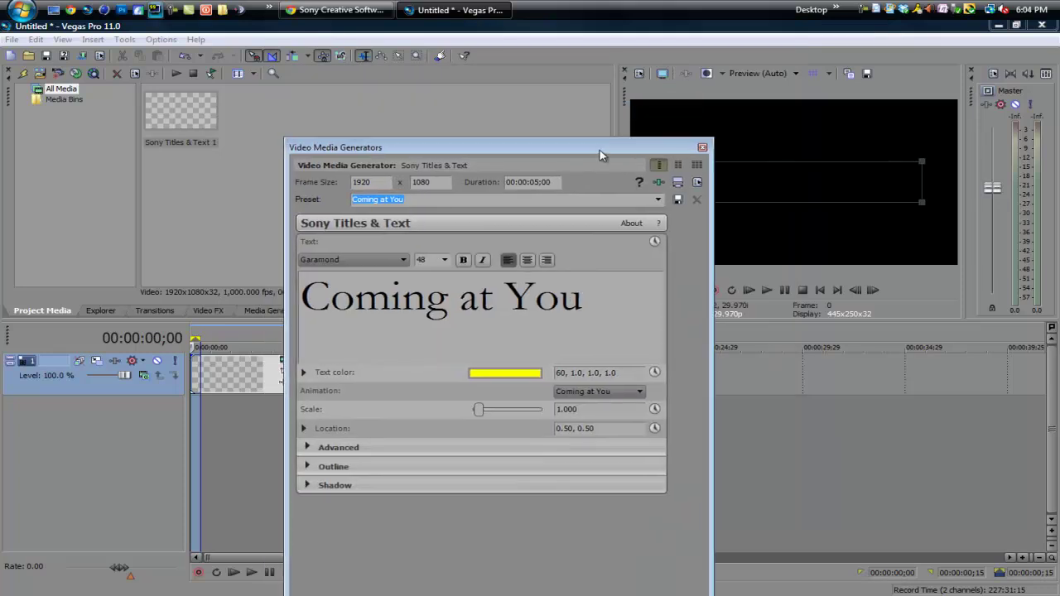
pyautogui.click(702, 149)
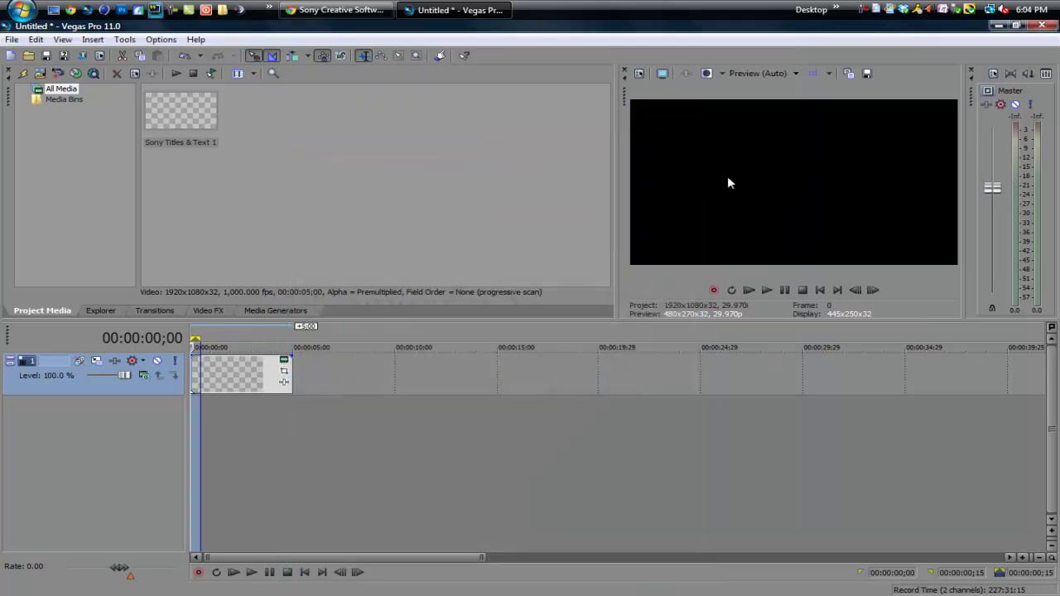
# Delete the Coming at You title event and insert a new text media event on the track
pyautogui.click(241, 374)
pyautogui.press('Delete')
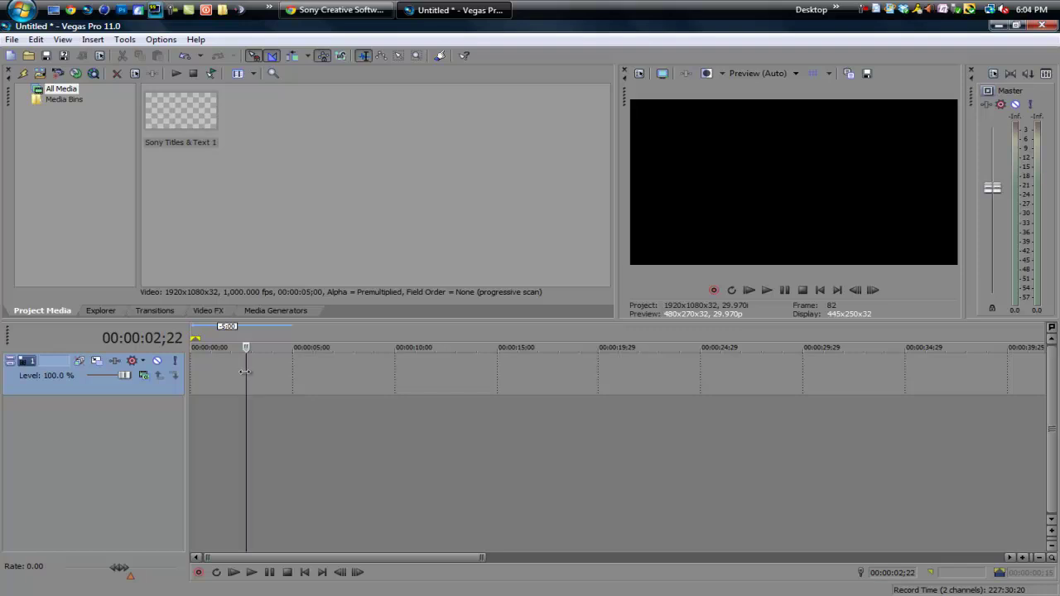
pyautogui.rightClick(245, 379)
pyautogui.click(331, 504)
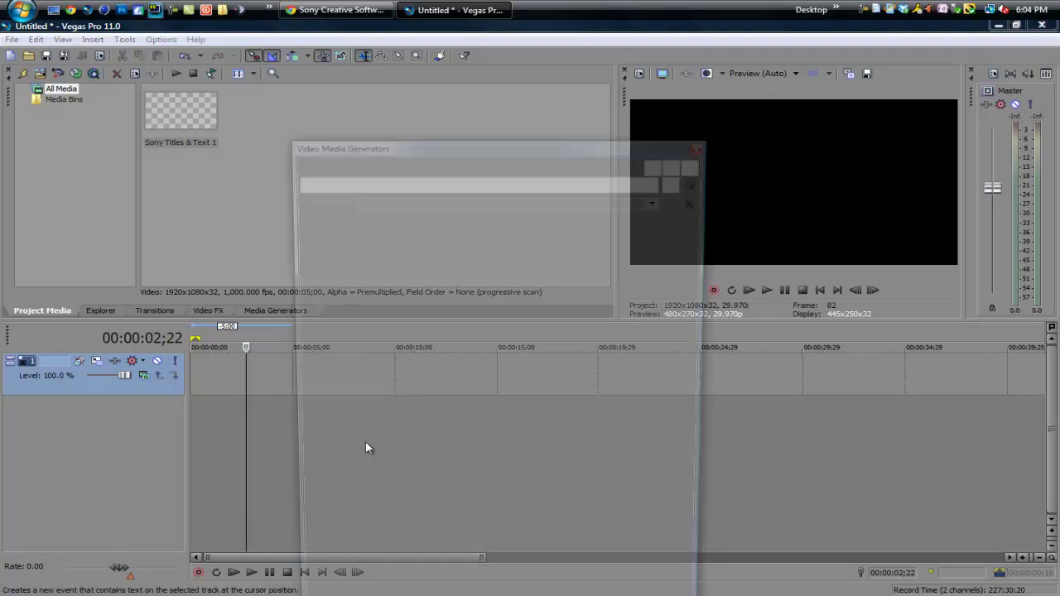
# Keep the default Sample Text title, move it to the timeline start, and place the playhead near its end
pyautogui.click(704, 146)
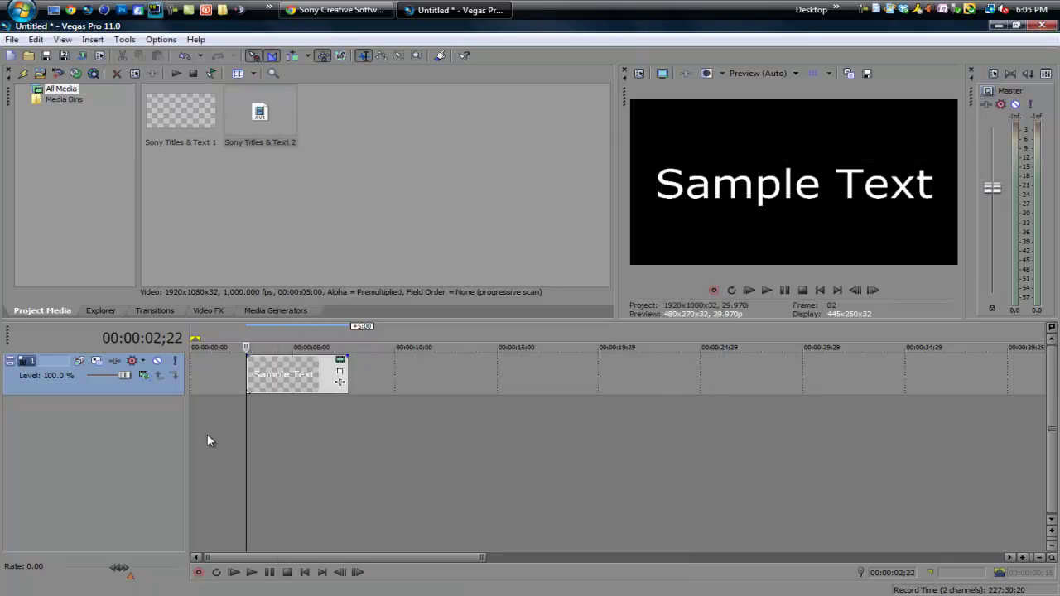
pyautogui.moveTo(288, 381); pyautogui.dragTo(232, 381)
pyautogui.click(283, 441)
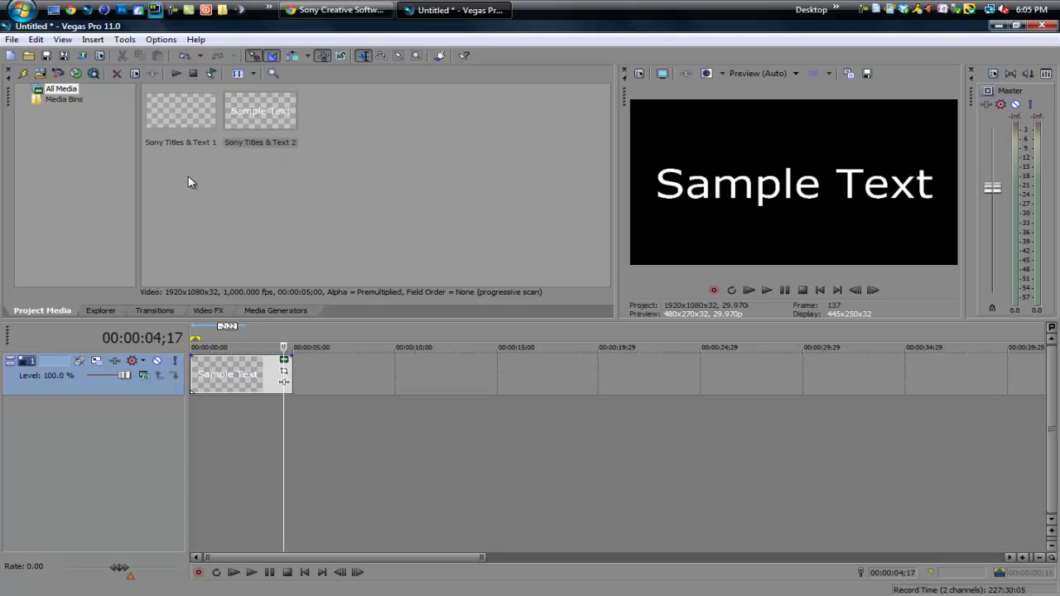
# Open File > Upload to YouTube, look over its fields, and cancel without uploading
pyautogui.click(10, 40)
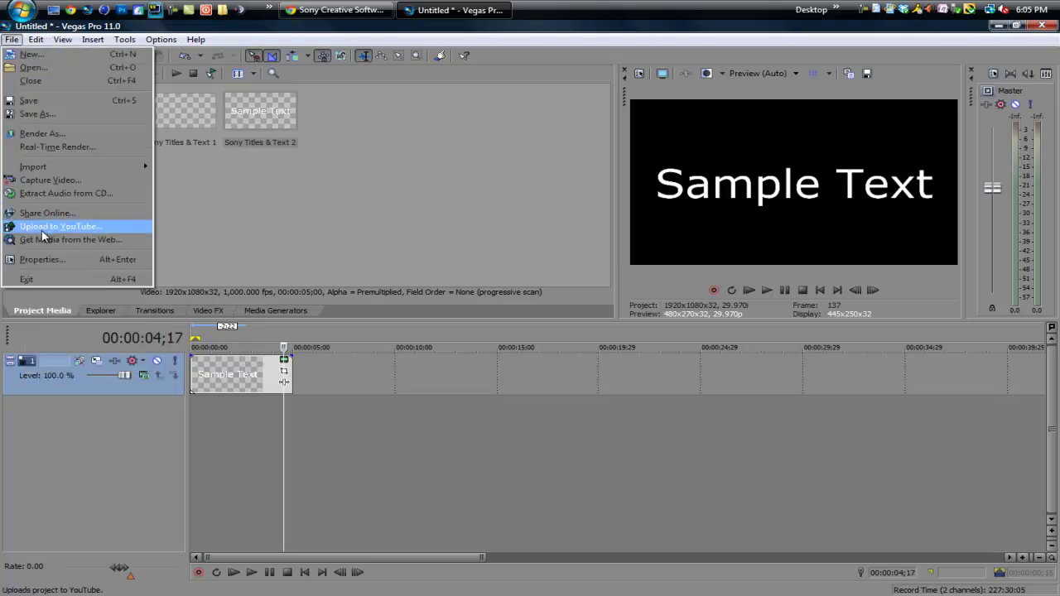
pyautogui.click(43, 228)
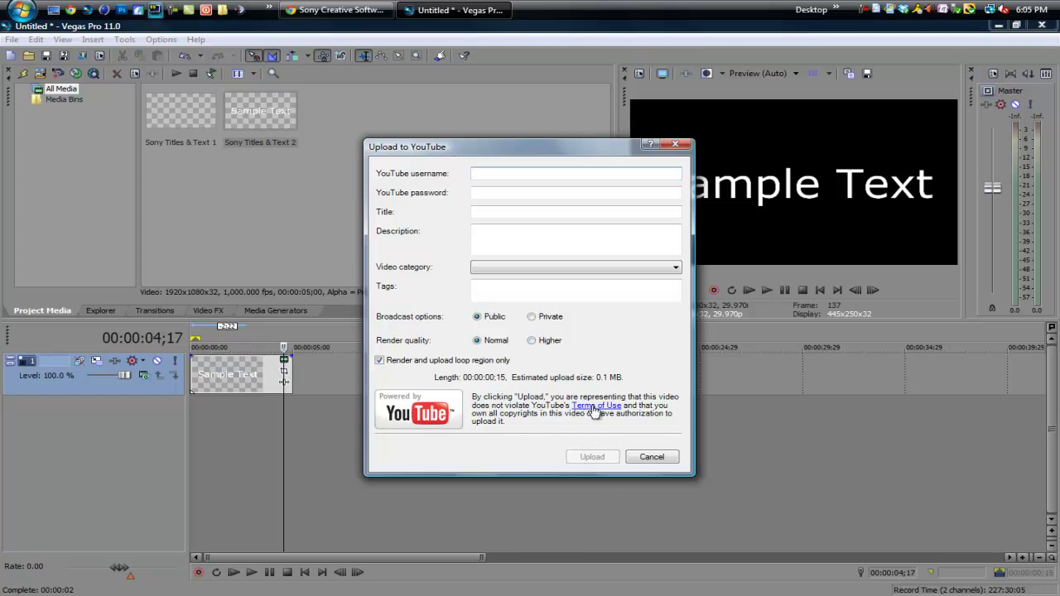
pyautogui.click(662, 461)
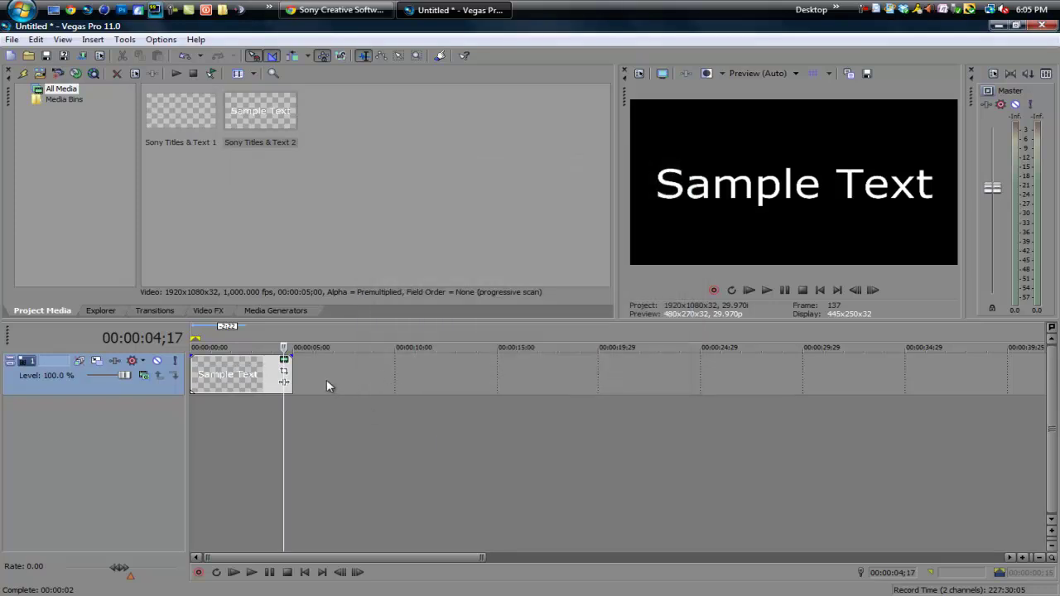
# Place the playhead at 6;14, open File > Render As, browse formats, and expand More filter options
pyautogui.click(322, 379)
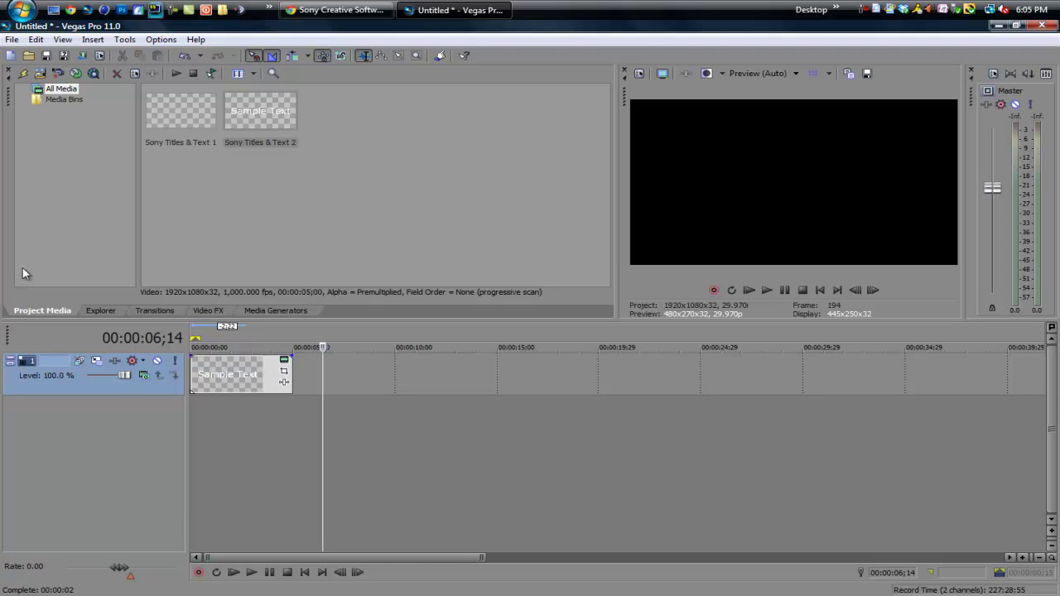
pyautogui.click(12, 39)
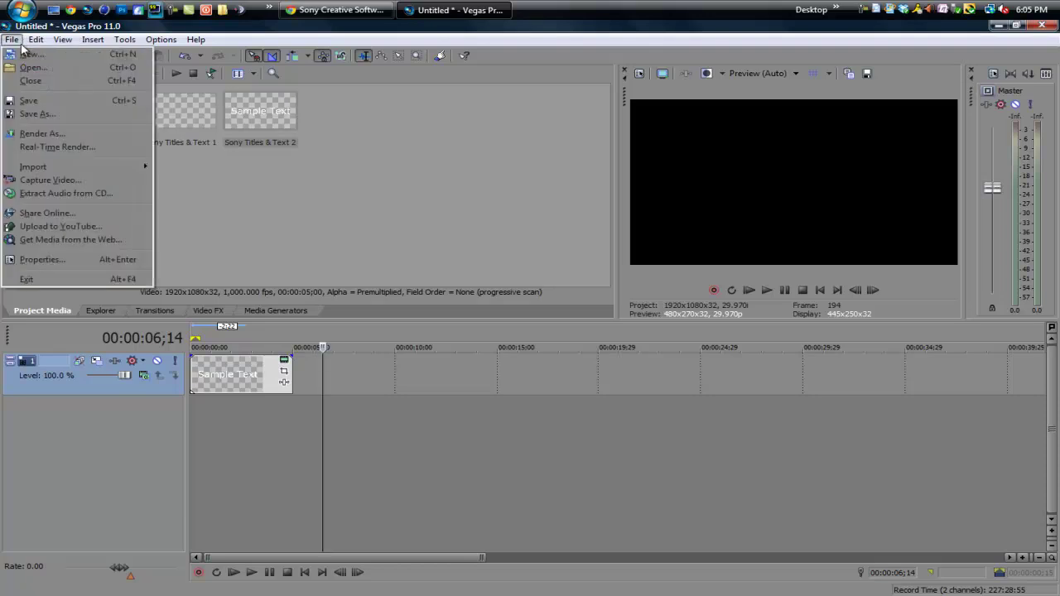
pyautogui.click(45, 134)
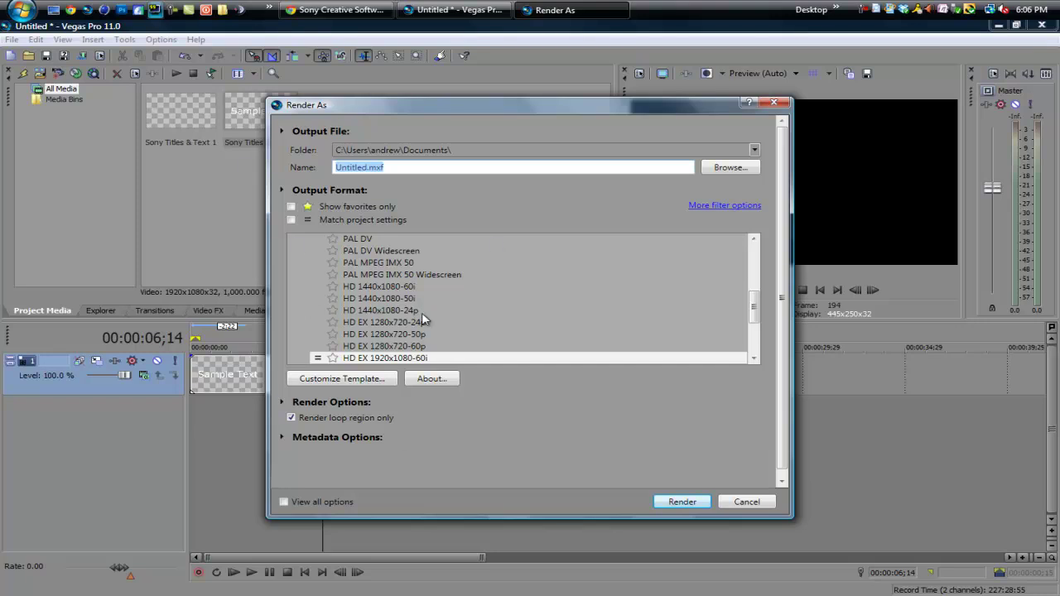
pyautogui.scroll(6, 759, 313)
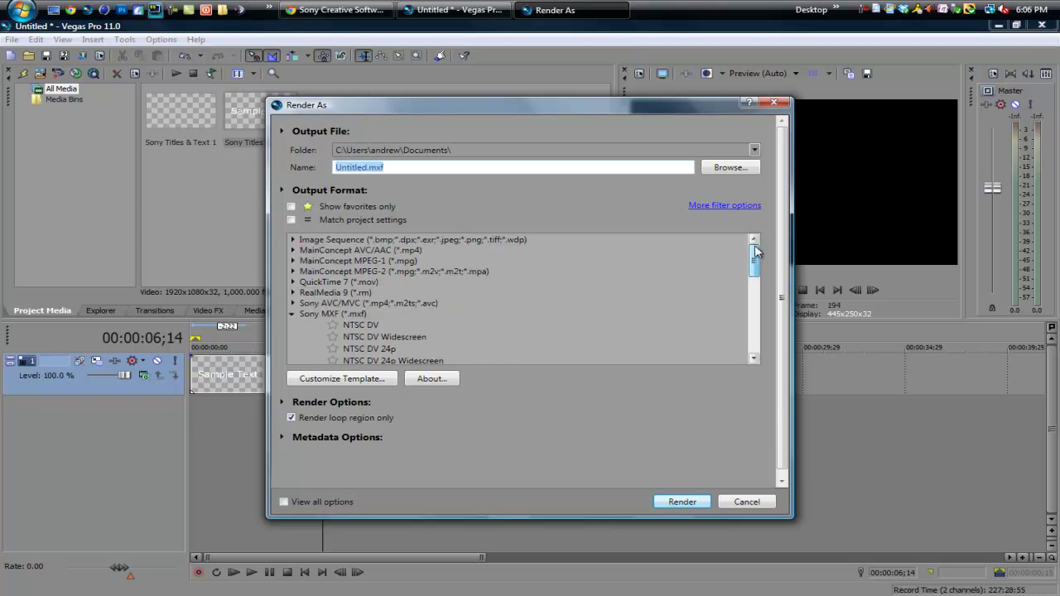
pyautogui.scroll(-10, 755, 348)
pyautogui.moveTo(754, 352); pyautogui.dragTo(750, 289)
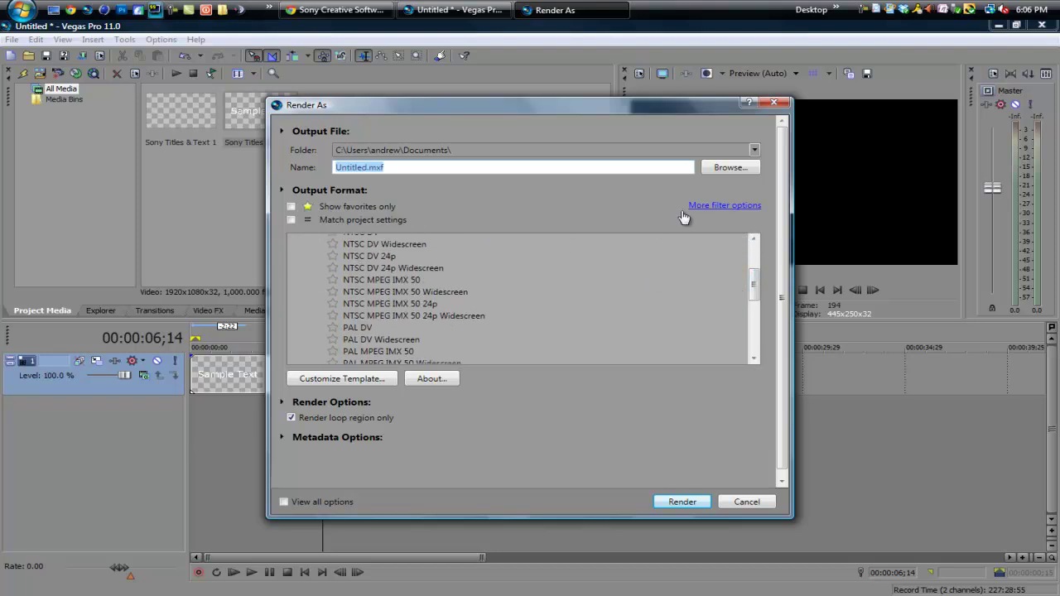
pyautogui.click(719, 208)
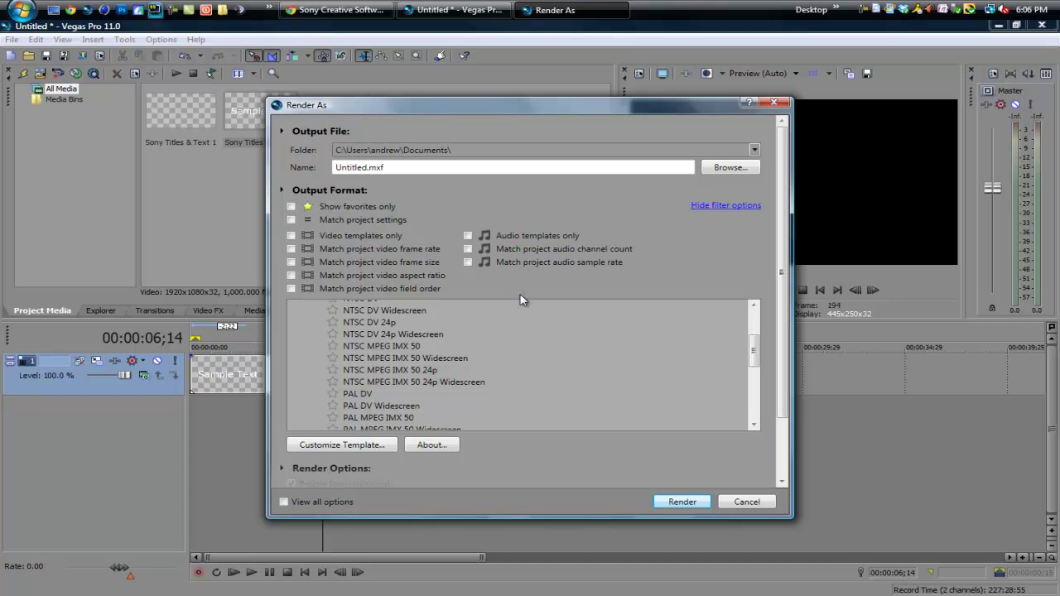
# Try the audio-only and video-only template filters, then select the HD 1440x1080-60i MXF template
pyautogui.click(468, 238)
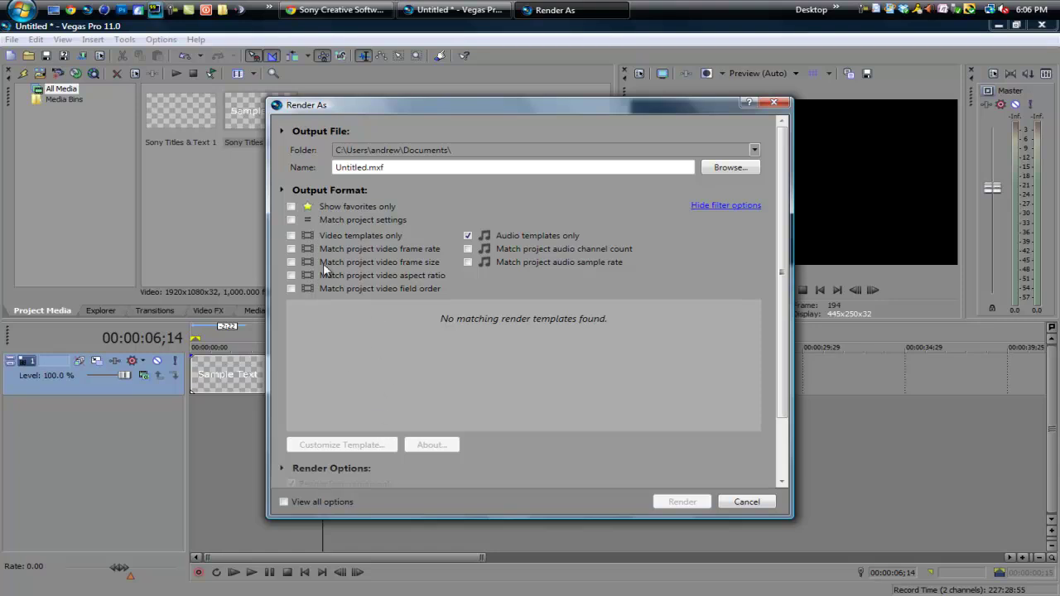
pyautogui.click(469, 237)
pyautogui.click(291, 236)
pyautogui.scroll(-1, 416, 362)
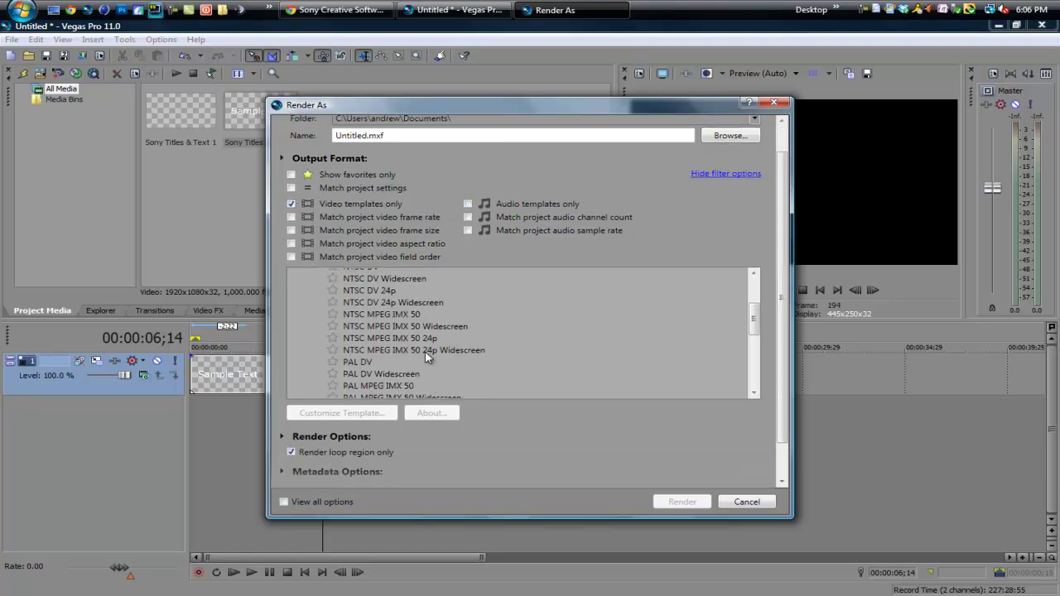
pyautogui.scroll(1, 346, 240)
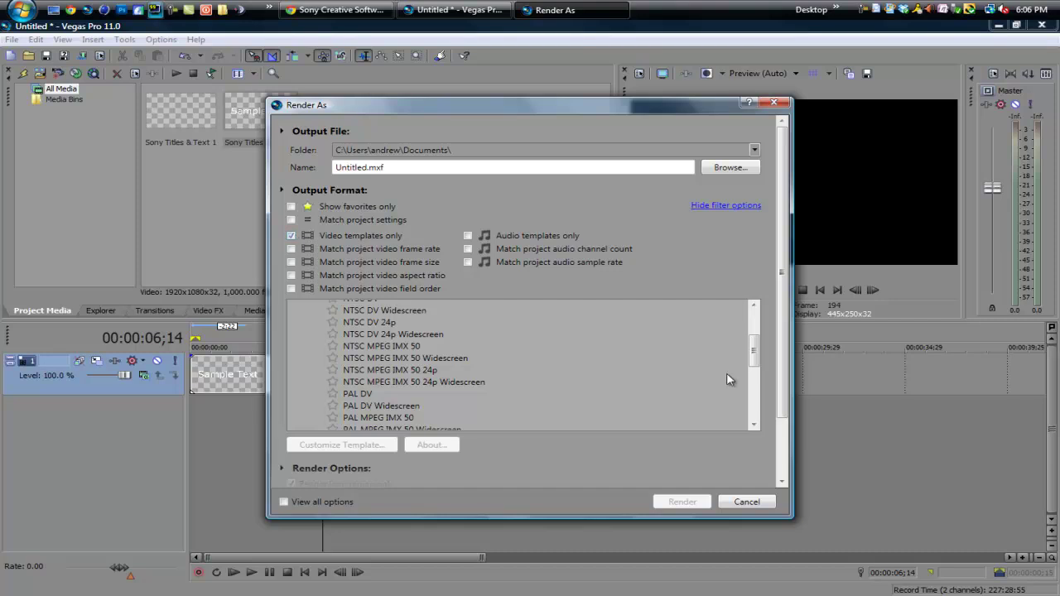
pyautogui.moveTo(752, 351); pyautogui.dragTo(774, 447)
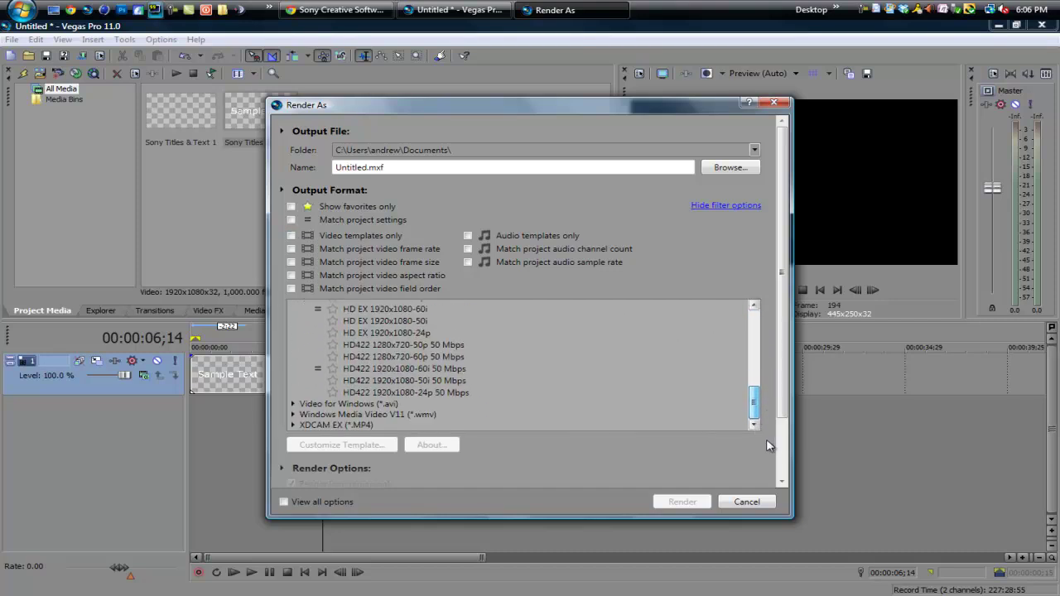
pyautogui.scroll(5, 579, 372)
pyautogui.click(579, 375)
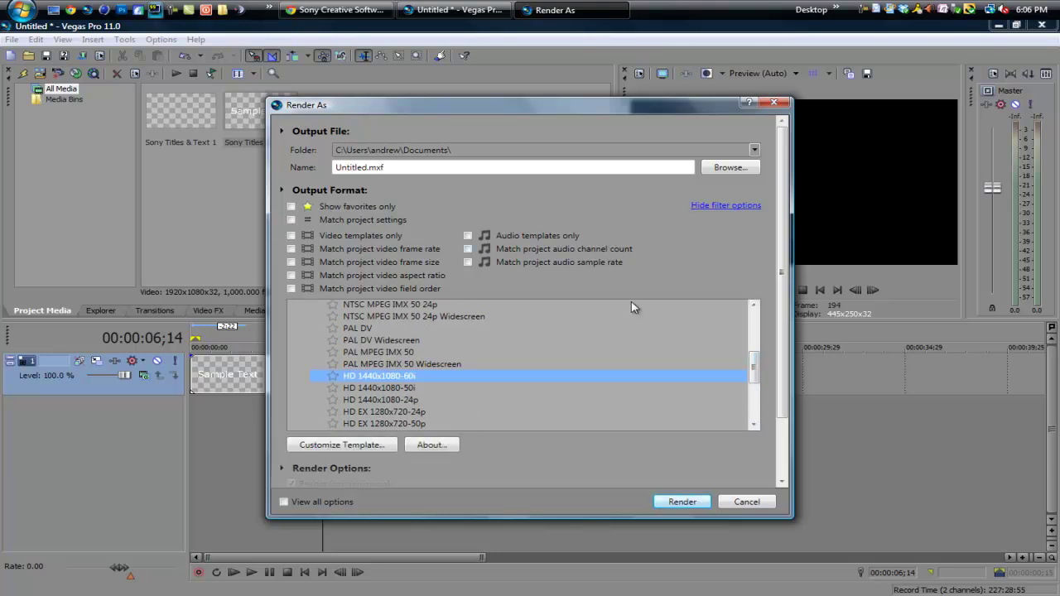
# Inspect the template's Video, Audio and Project custom settings, then cancel without changes
pyautogui.click(361, 452)
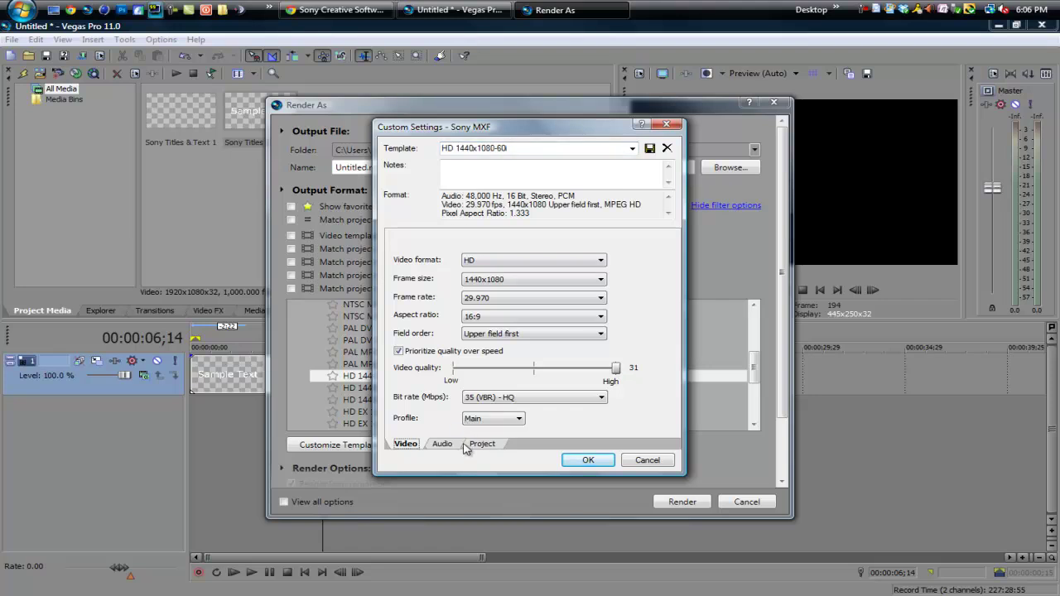
pyautogui.click(446, 444)
pyautogui.click(487, 447)
pyautogui.click(404, 444)
pyautogui.click(615, 368)
pyautogui.click(644, 462)
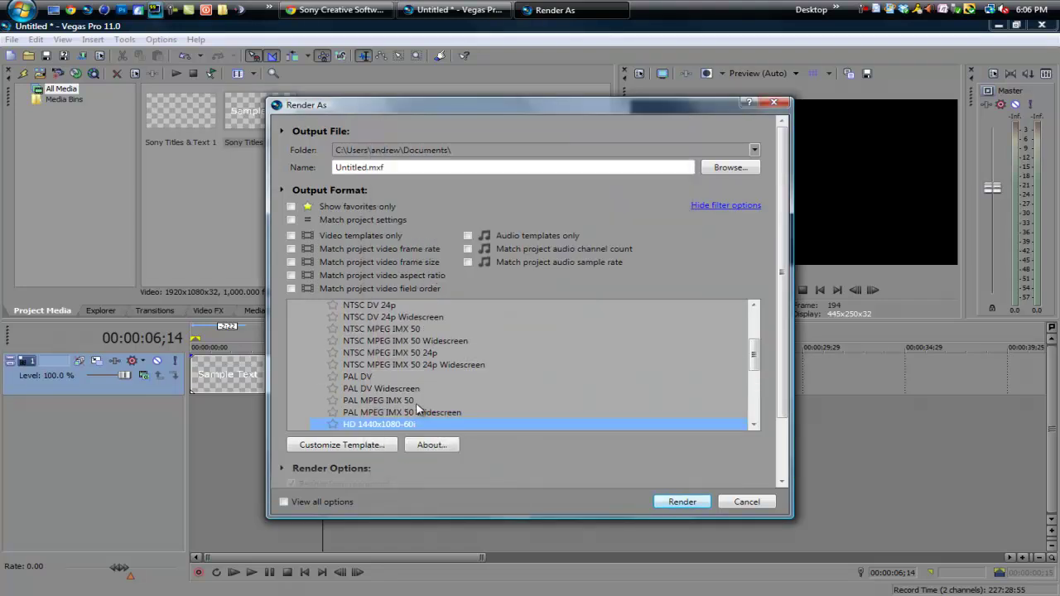
pyautogui.scroll(-2, 470, 456)
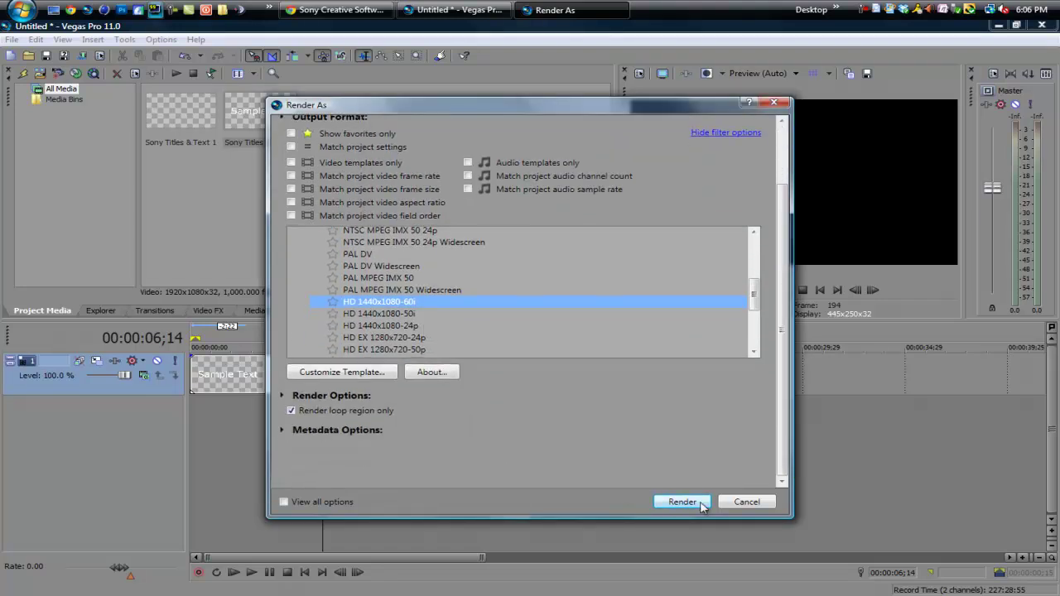
# Cancel Render As, then zoom the timeline and move the cursor to 00:00:09;23
pyautogui.click(747, 502)
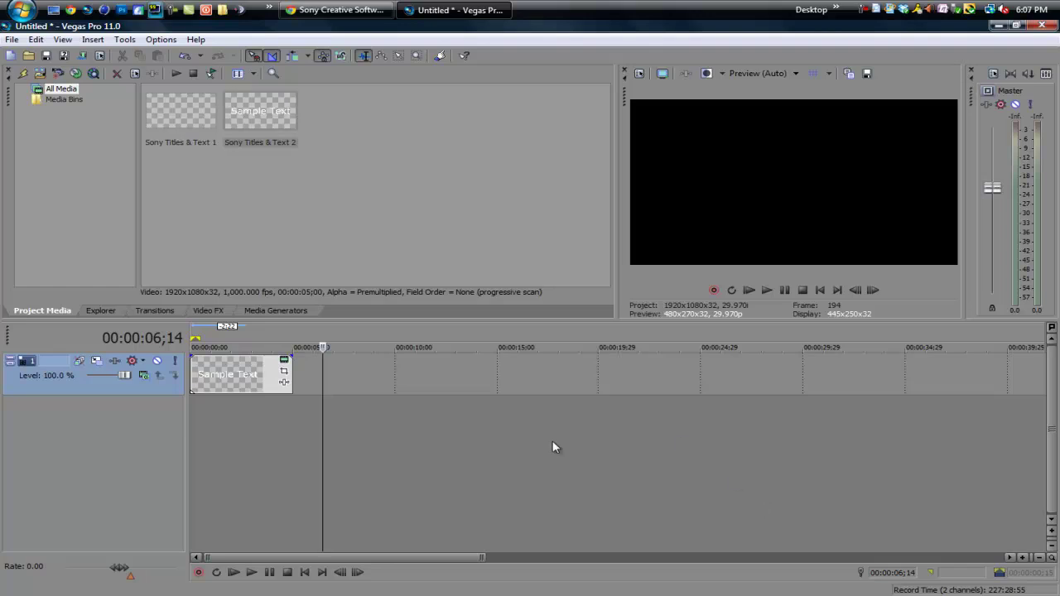
pyautogui.scroll(-5, 548, 443)
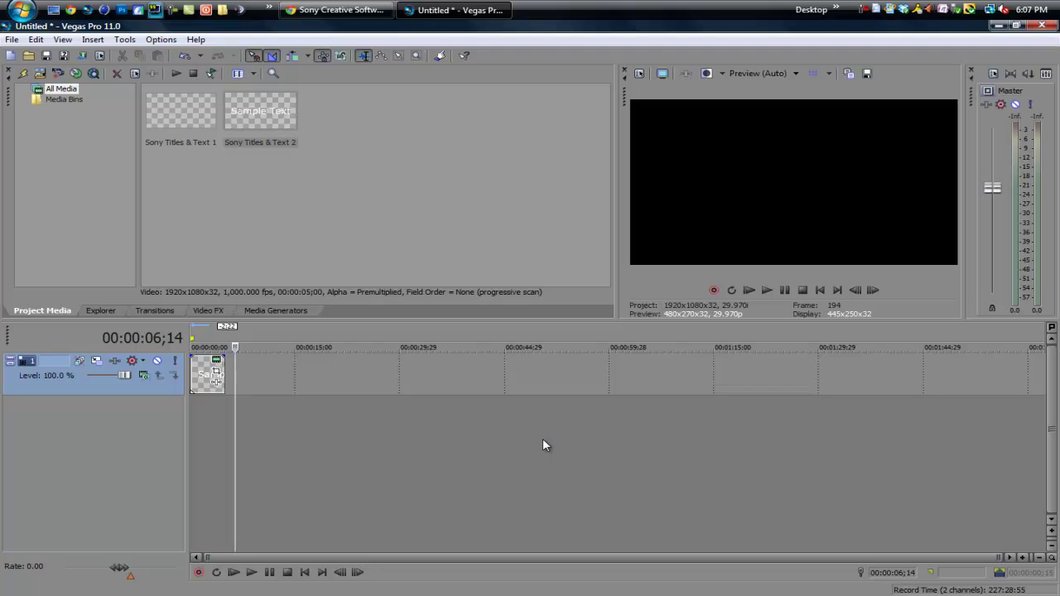
pyautogui.scroll(3, 525, 446)
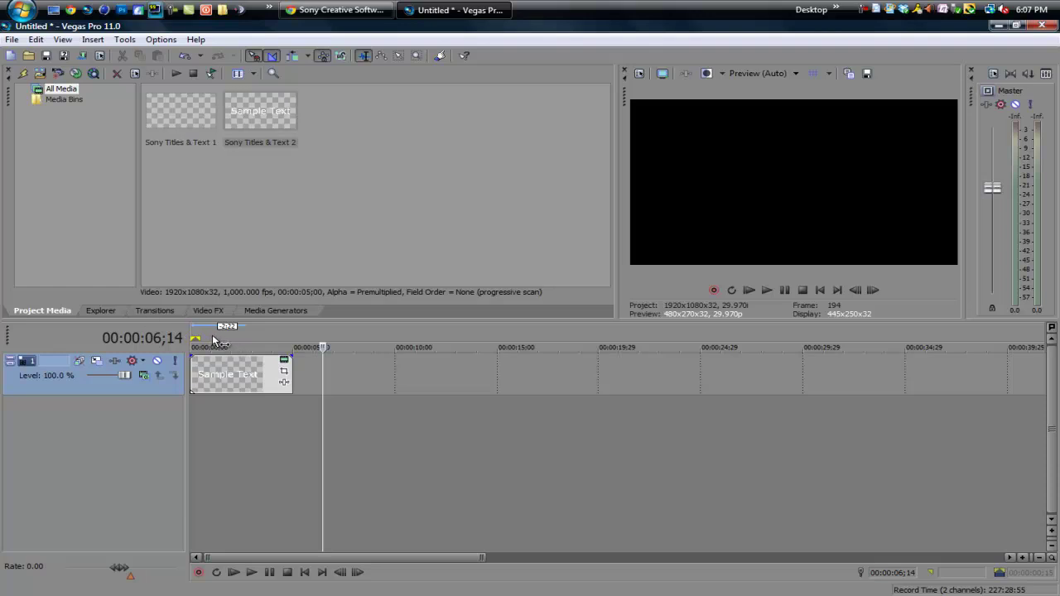
pyautogui.scroll(-2, 227, 376)
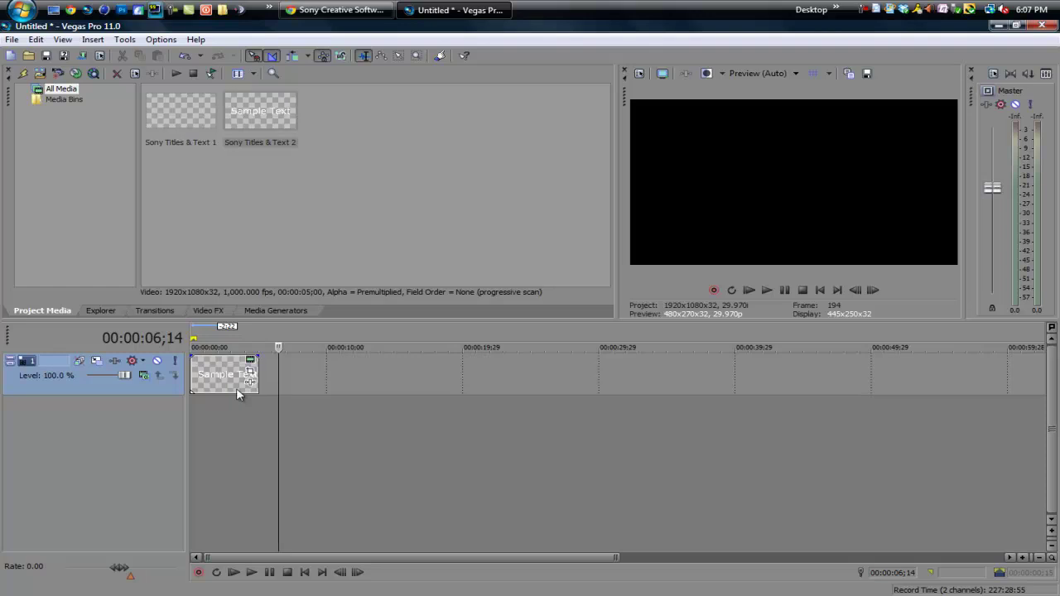
pyautogui.click(323, 412)
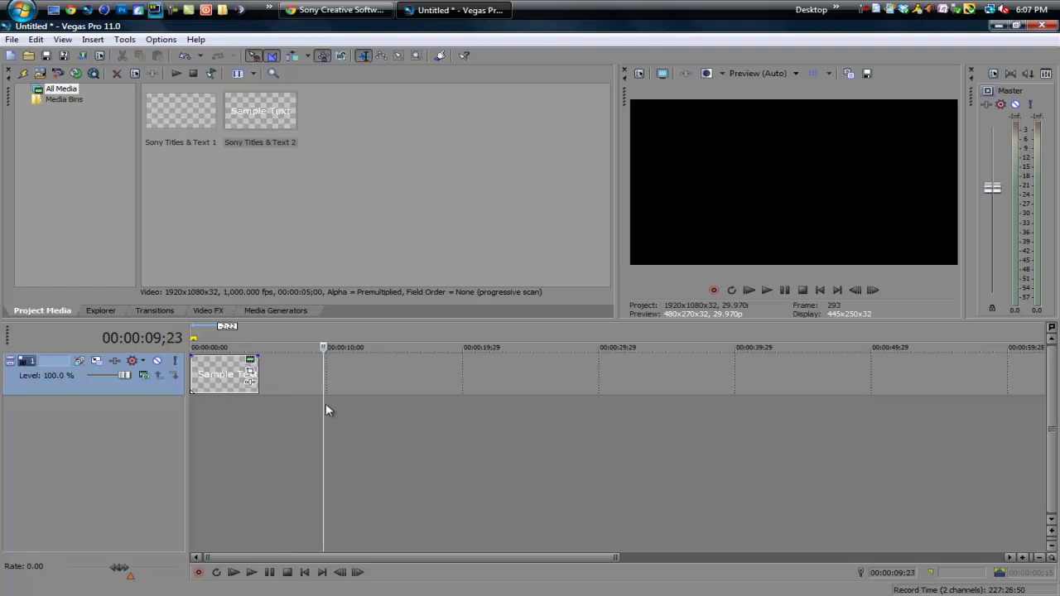
pyautogui.scroll(2, 325, 409)
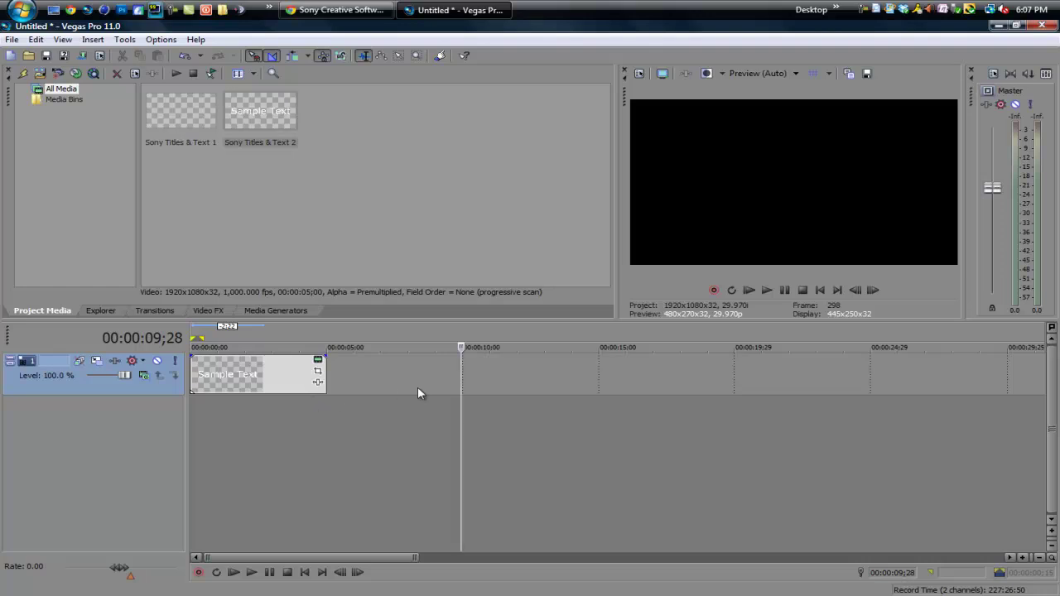
pyautogui.scroll(-4, 417, 387)
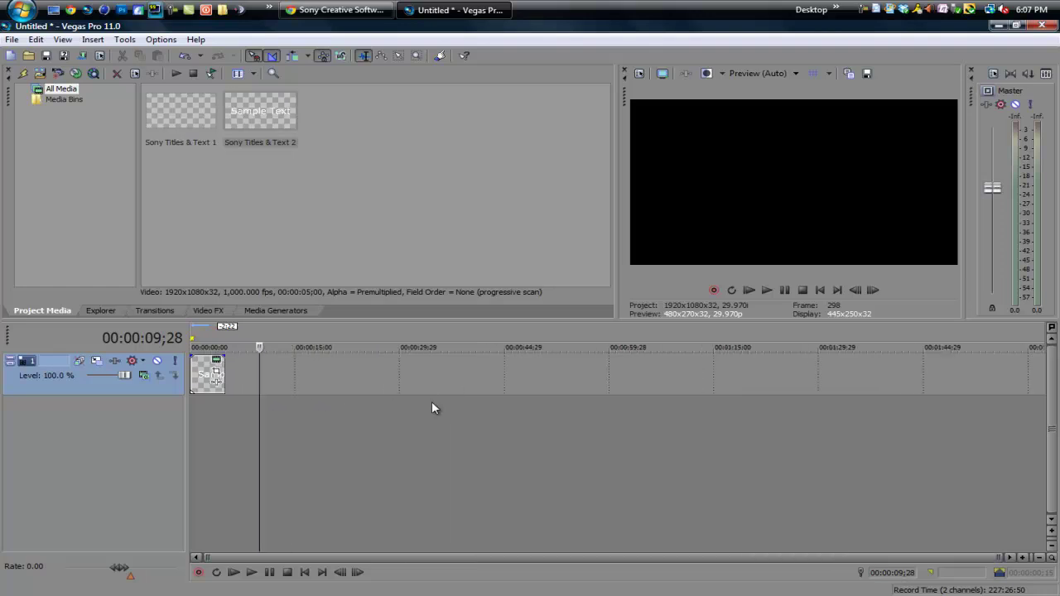